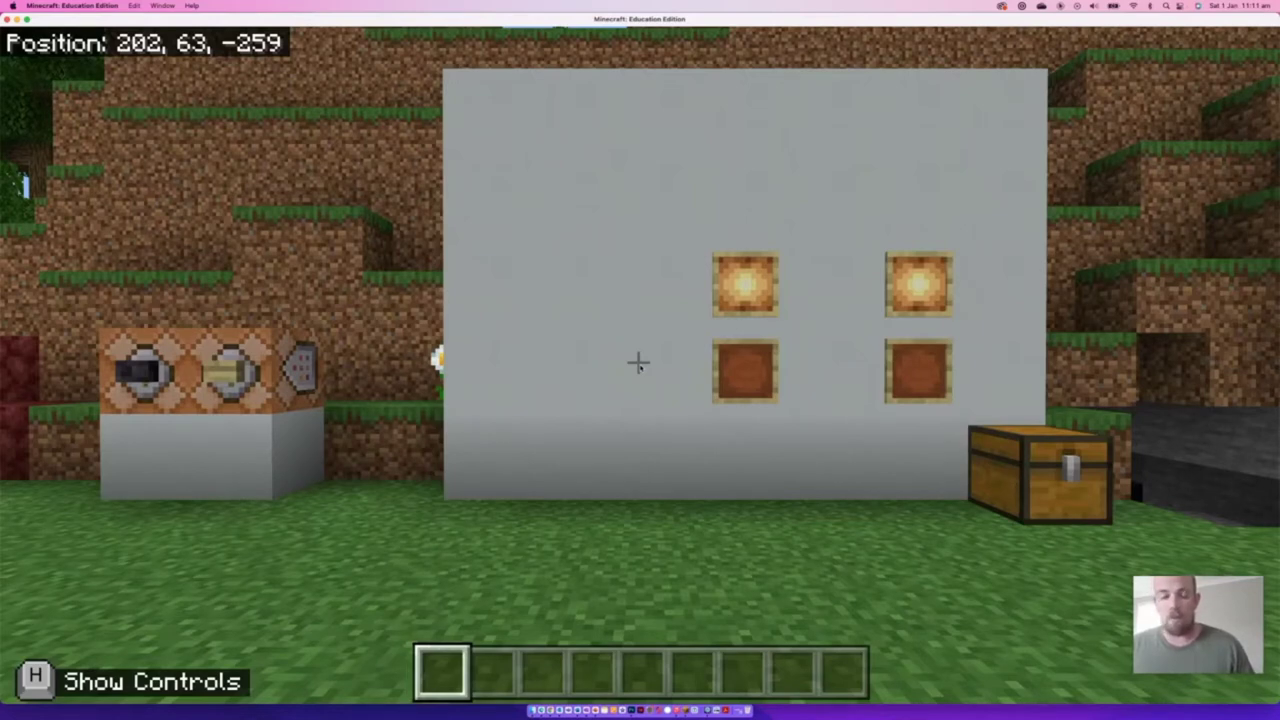
Search the inventory for "came" and put a stack of cameras in the first hotbar slot
key("e")
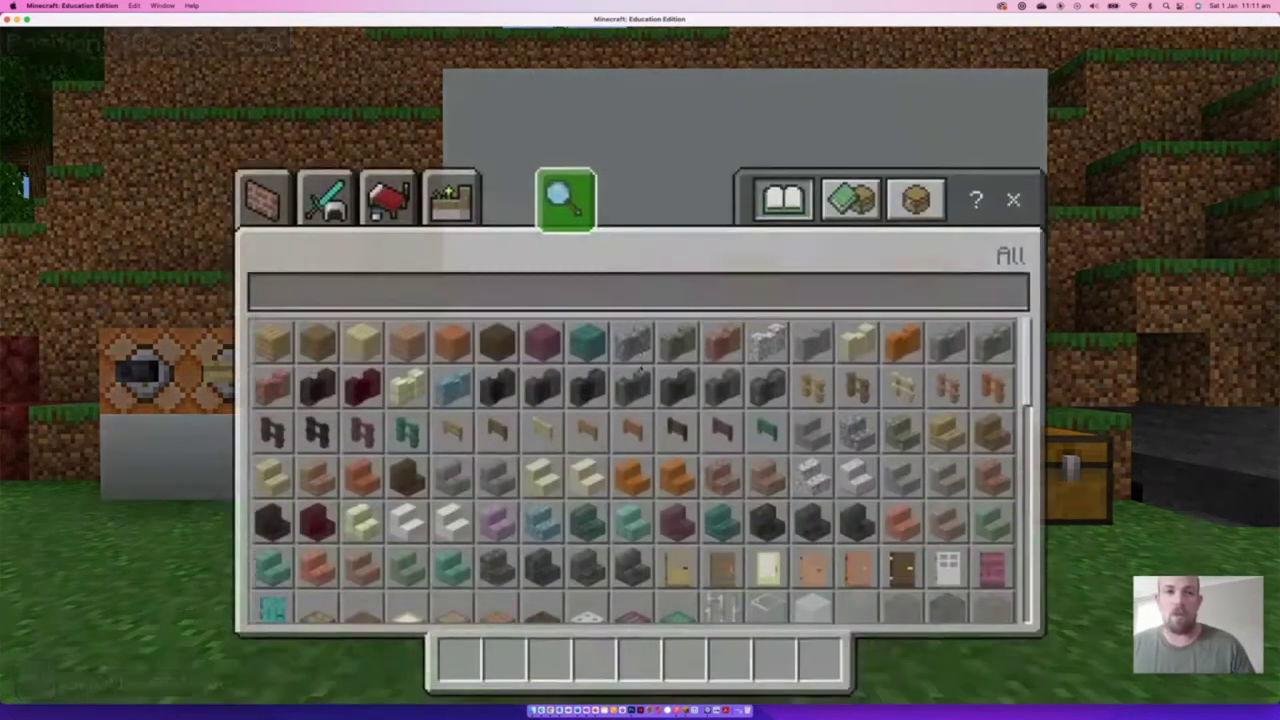
left_click(628, 228)
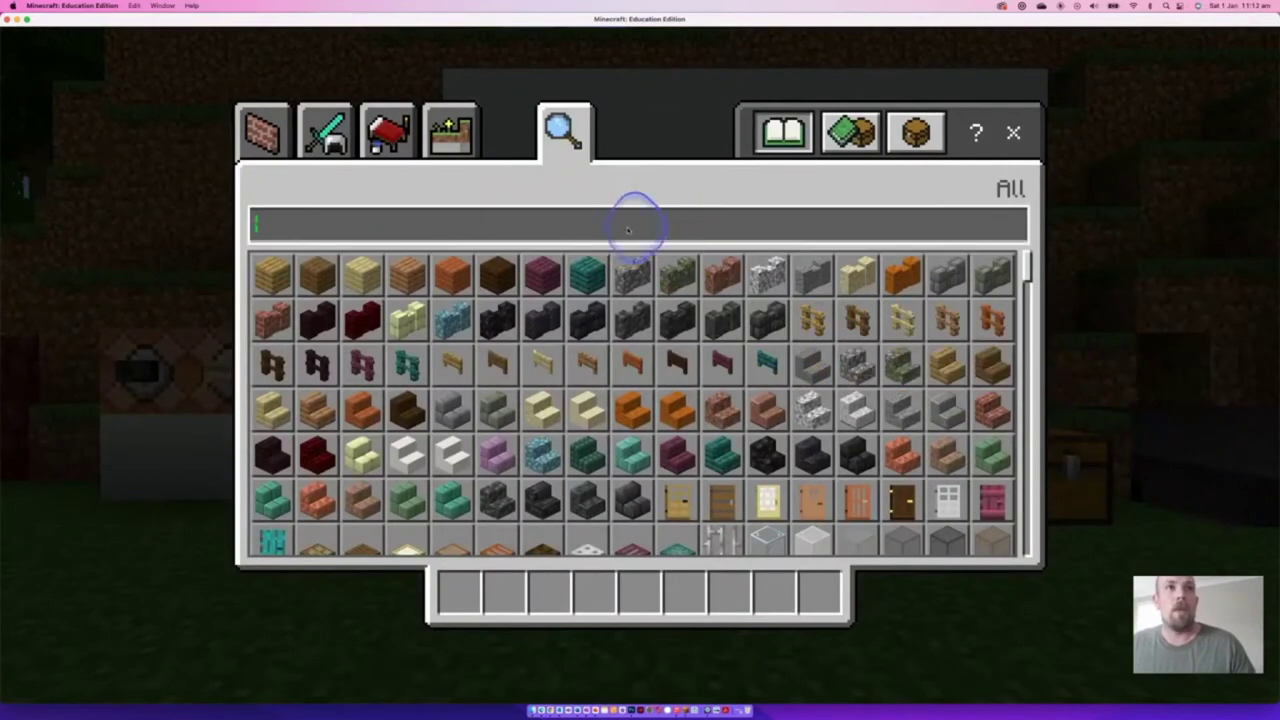
type("came")
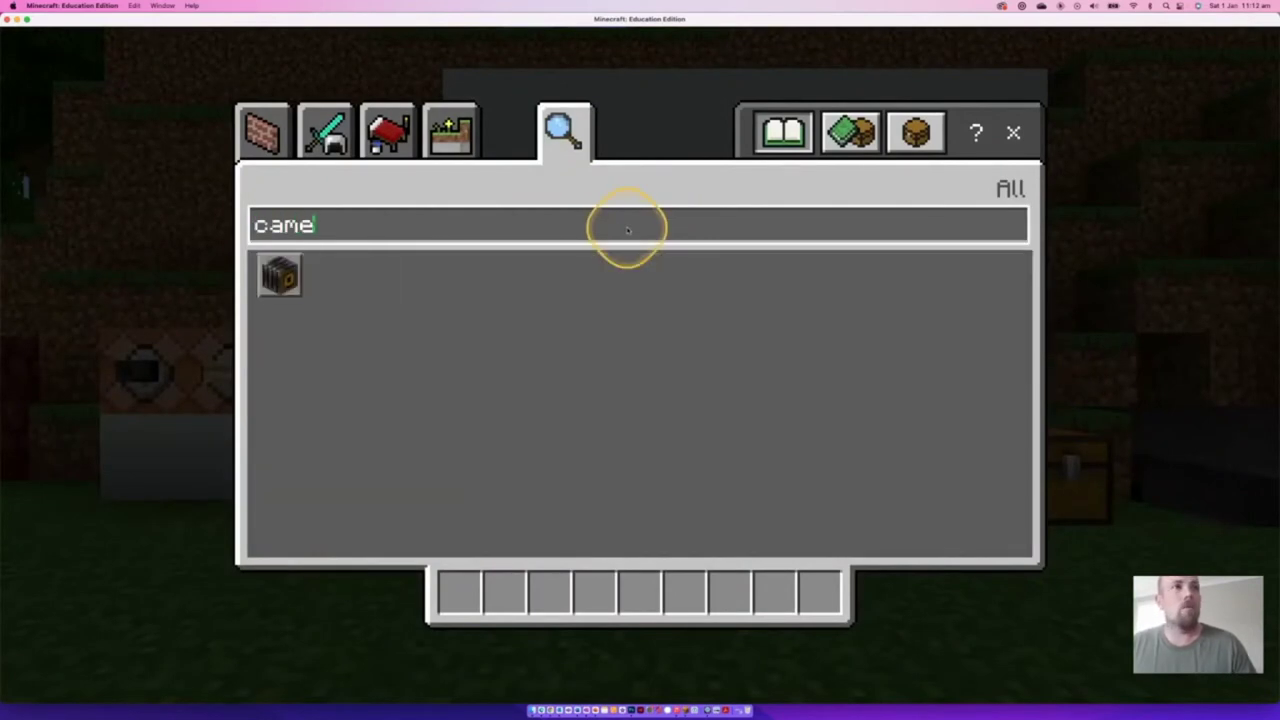
left_click(280, 276)
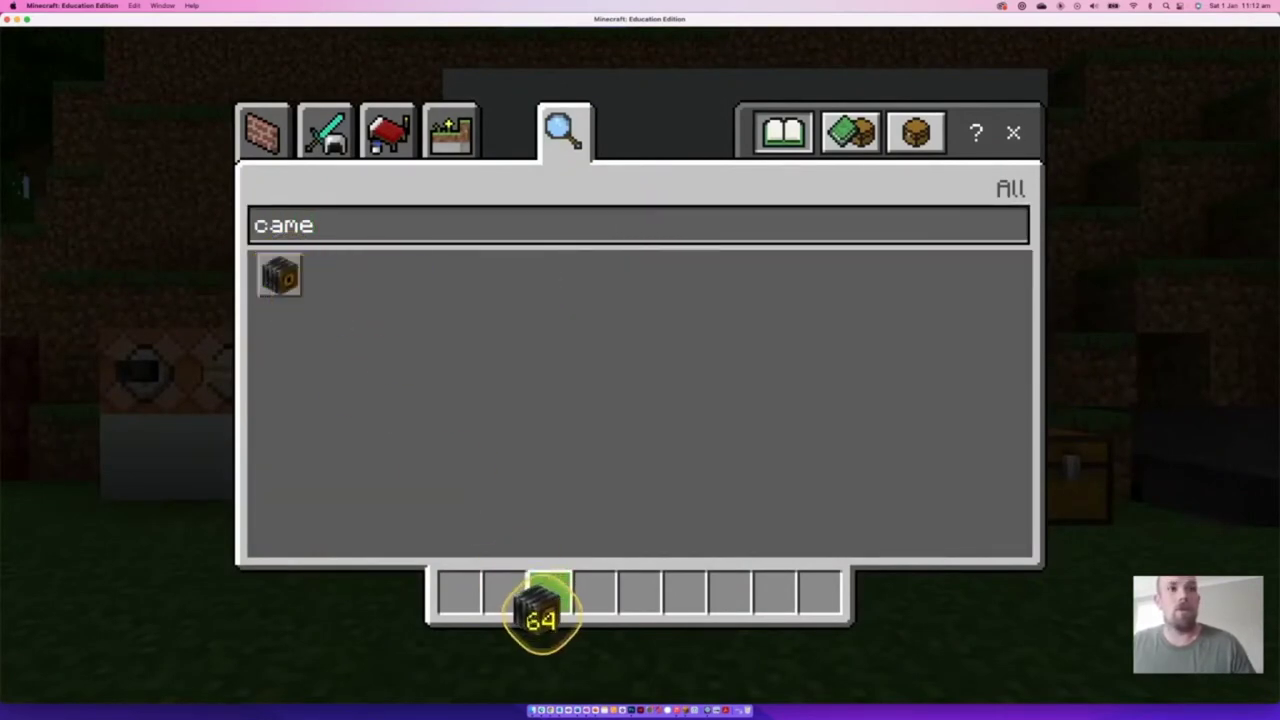
left_click(459, 595)
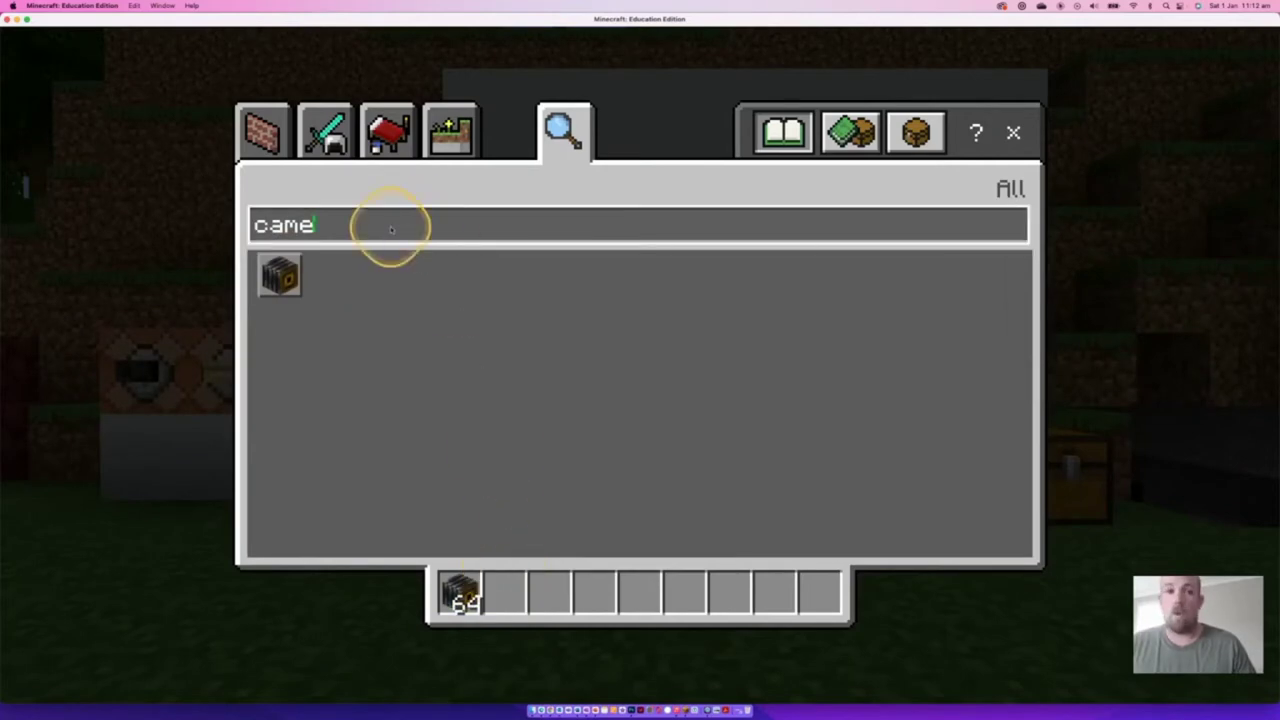
Search the inventory for "por" and put the Portfolio in the second hotbar slot
key("BackSpace")
key("BackSpace")
key("BackSpace")
key("BackSpace")
type("por")
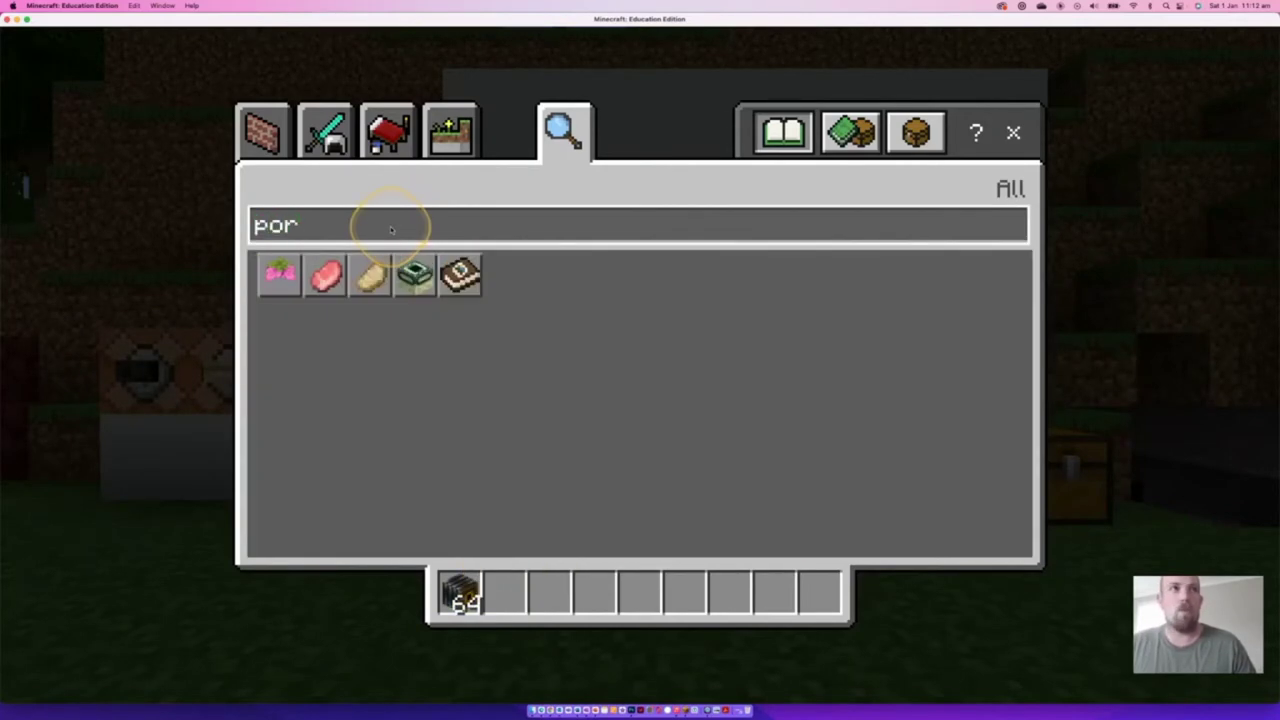
left_click(459, 276)
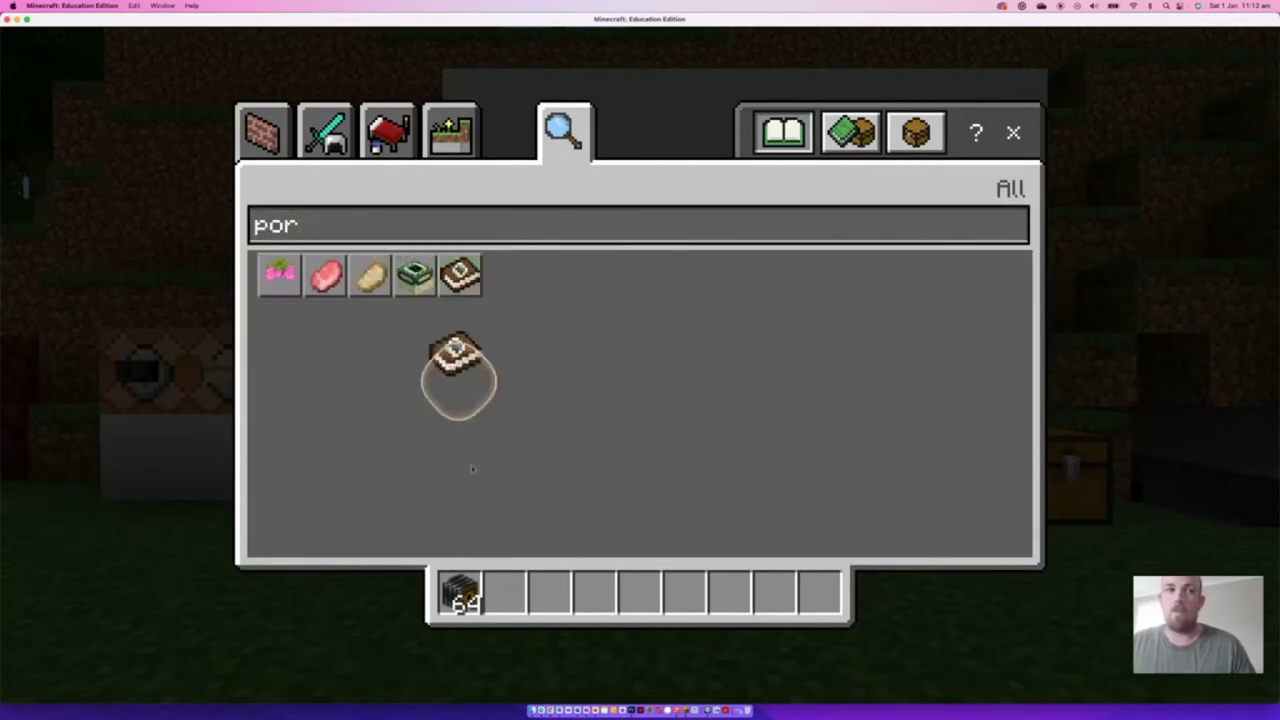
left_click(505, 592)
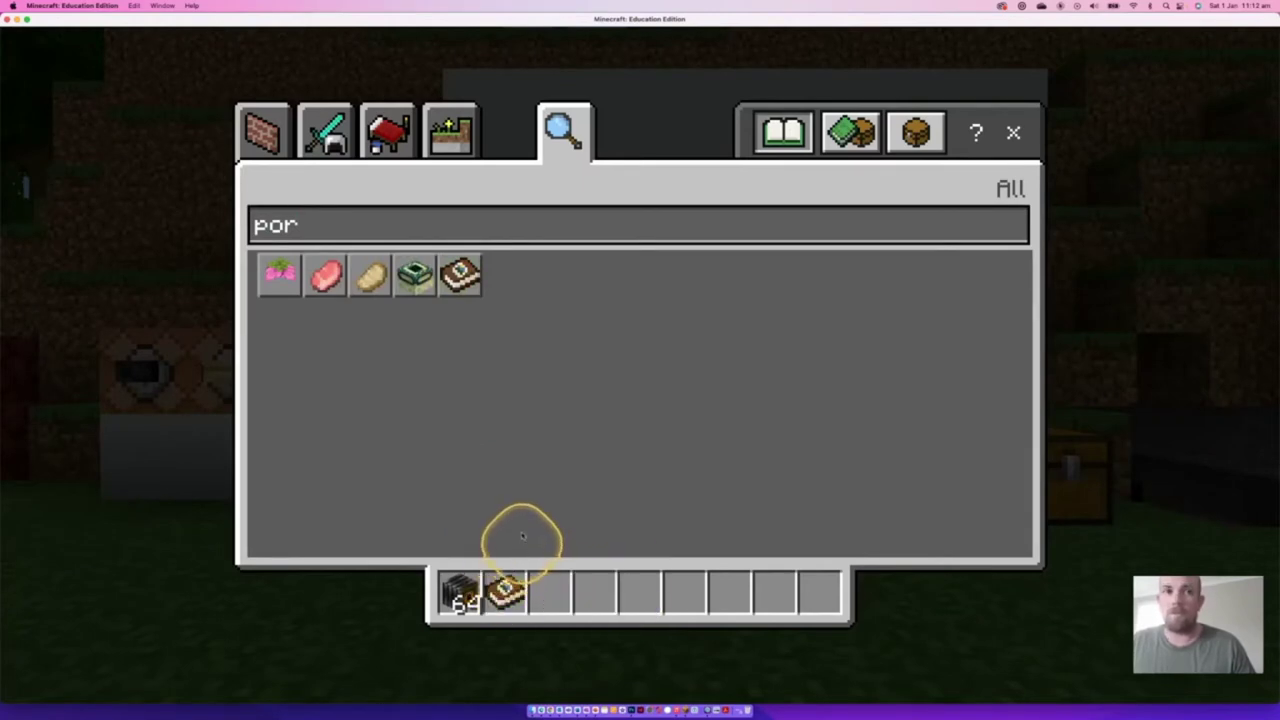
Search the inventory for "item", put Item Frames and Glow Item Frames in the third and fourth hotbar slots, and close the inventory
key("BackSpace")
key("BackSpace")
key("BackSpace")
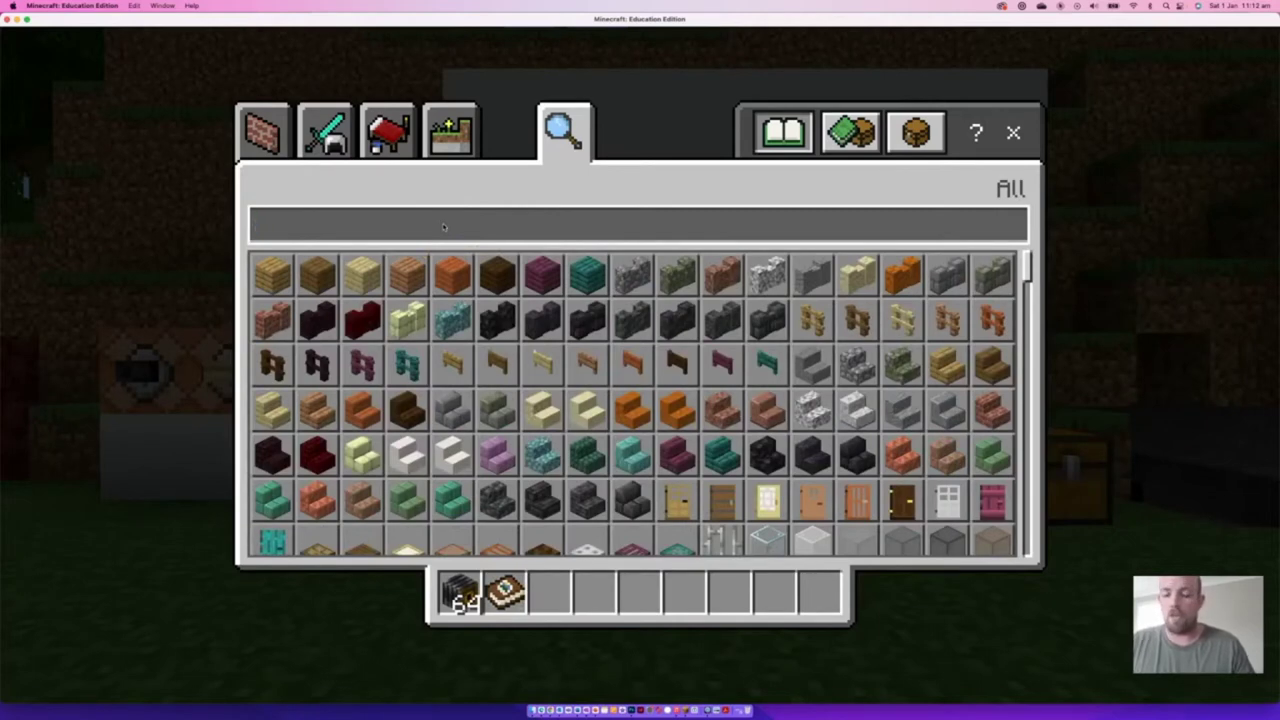
type("item")
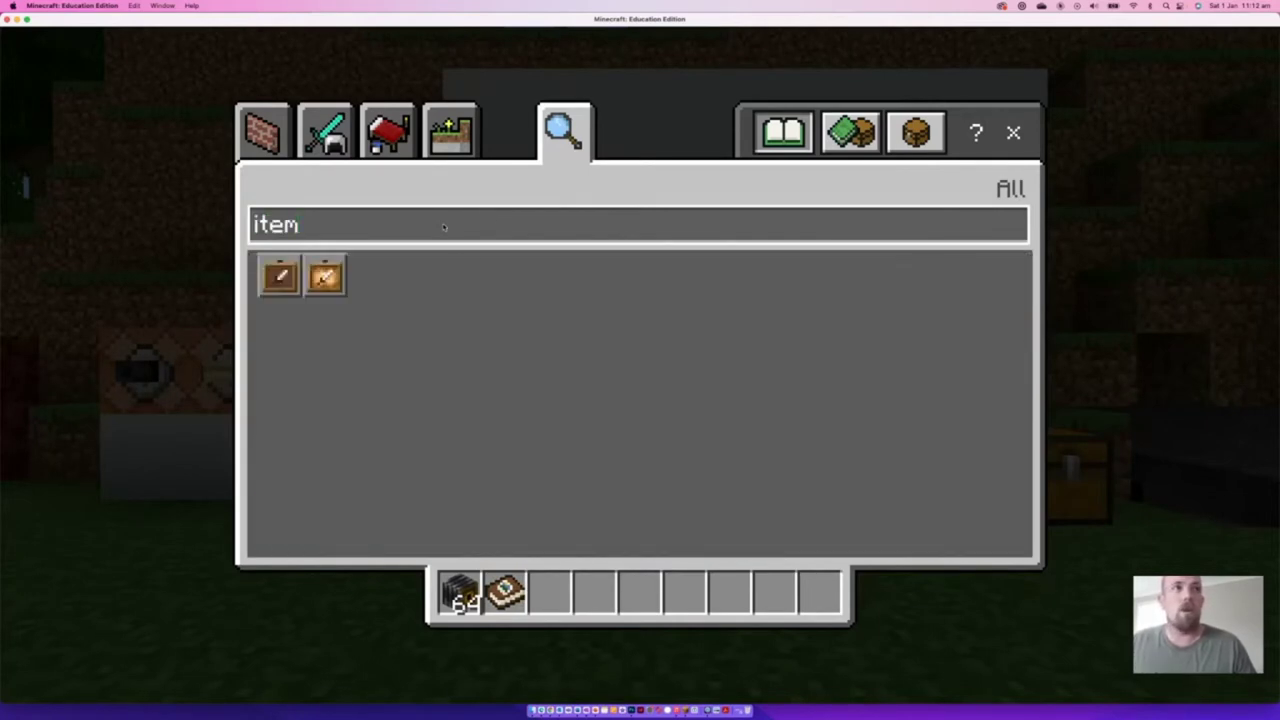
left_click(284, 278)
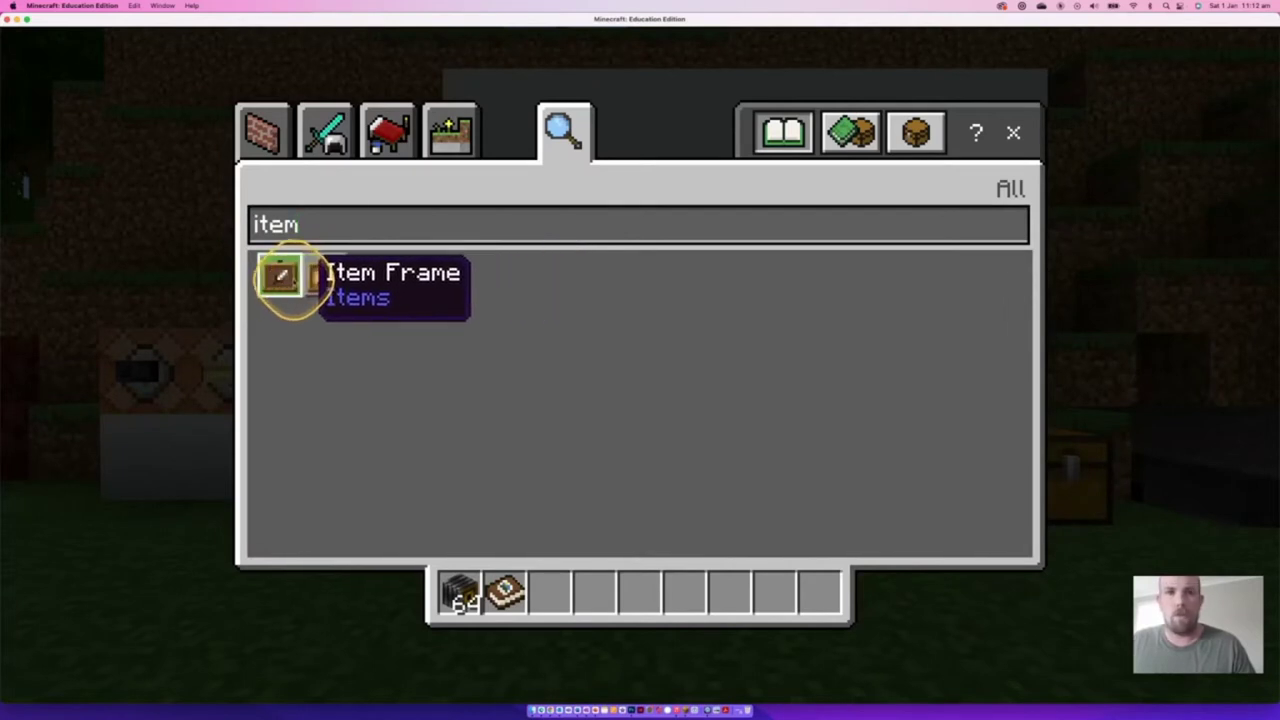
left_click(326, 278)
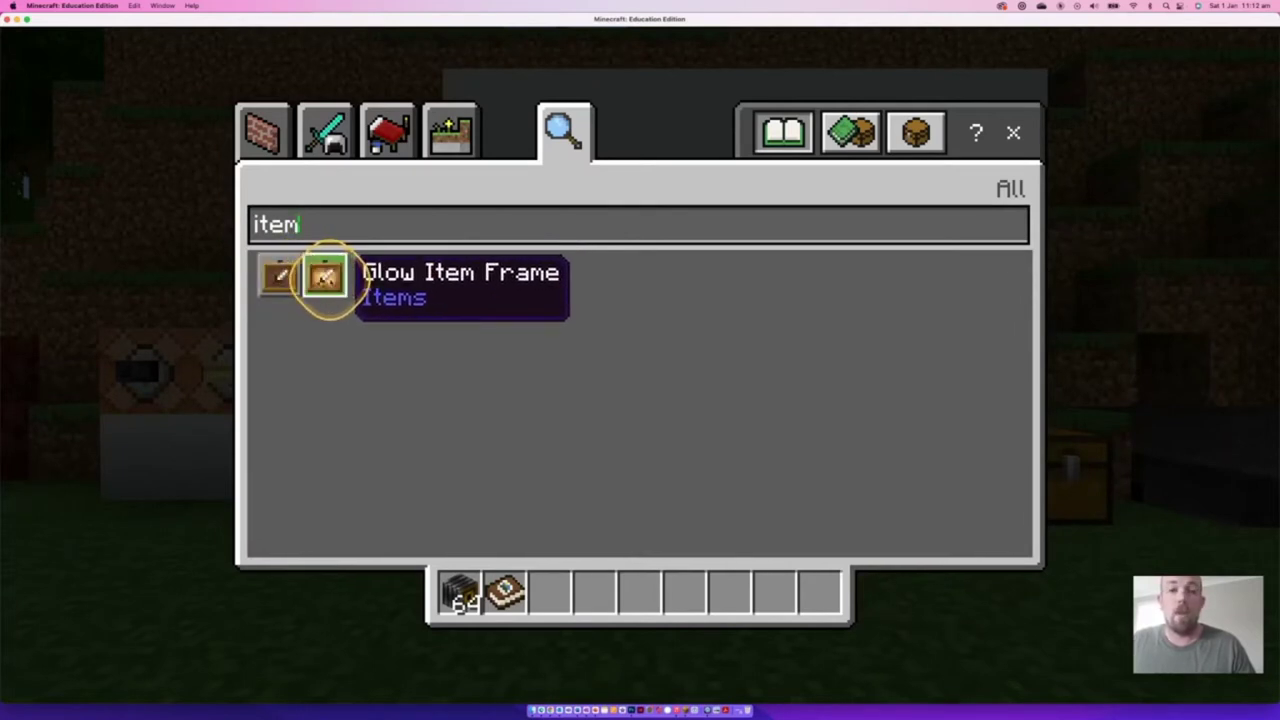
left_click(284, 278)
left_click(560, 595)
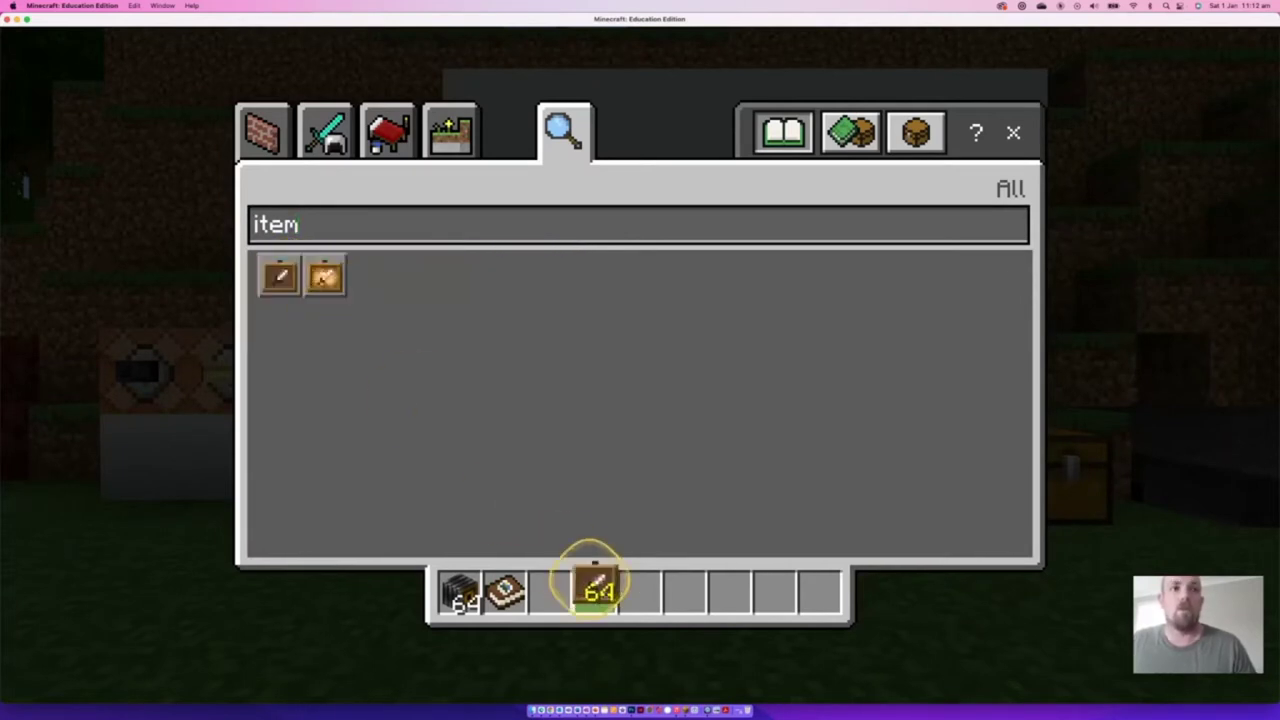
left_click(326, 278)
left_click(596, 595)
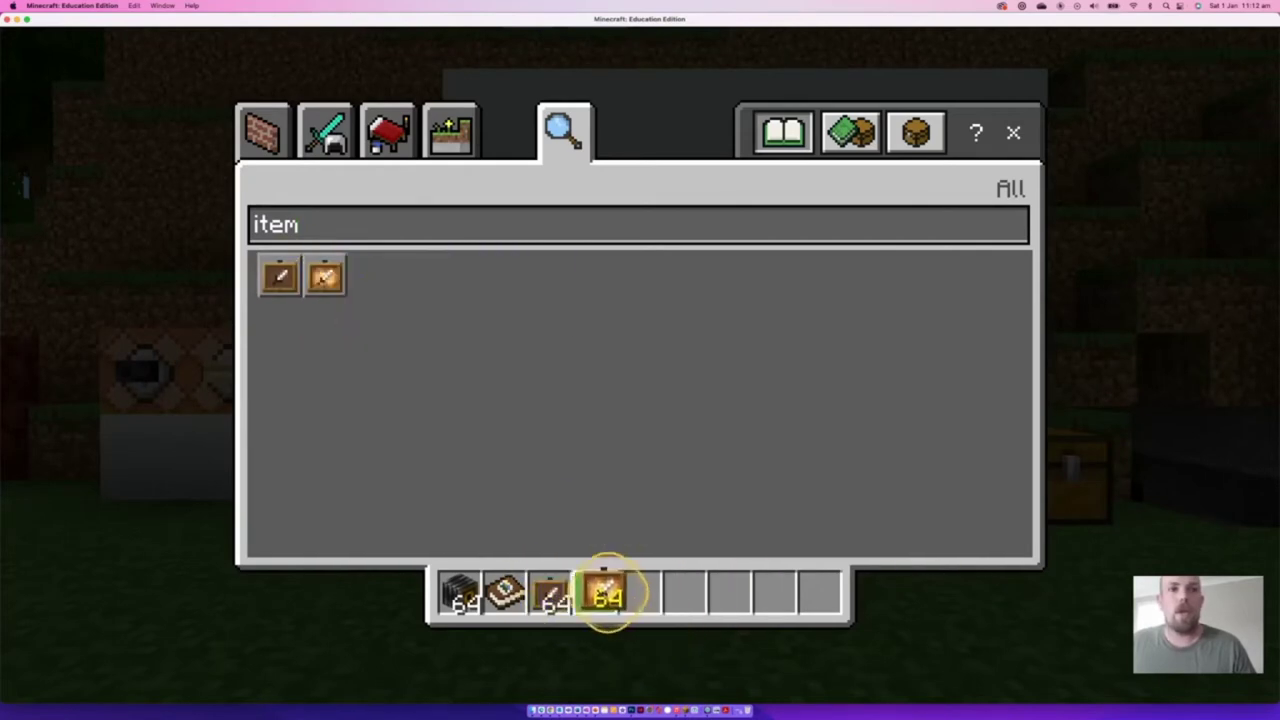
left_click(1020, 225)
left_click(1013, 132)
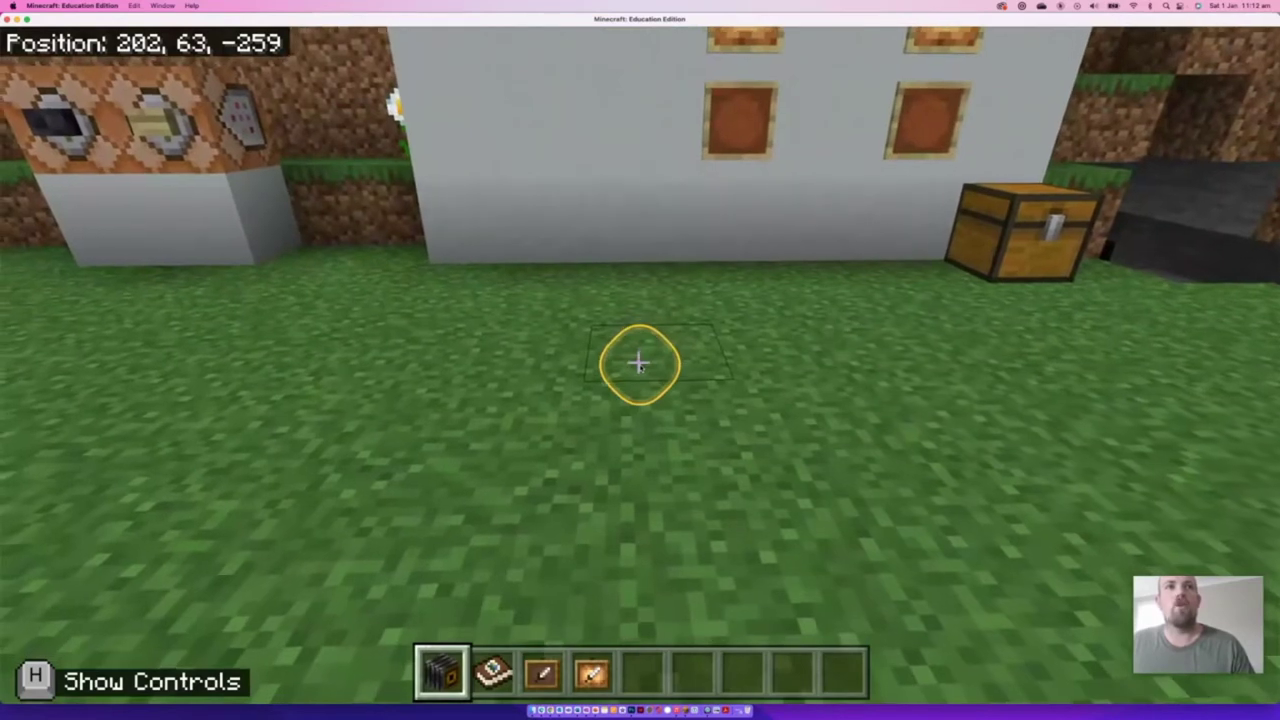
Place a camera on the grass in front of the white wall and use it to photograph the player
right_click(638, 364)
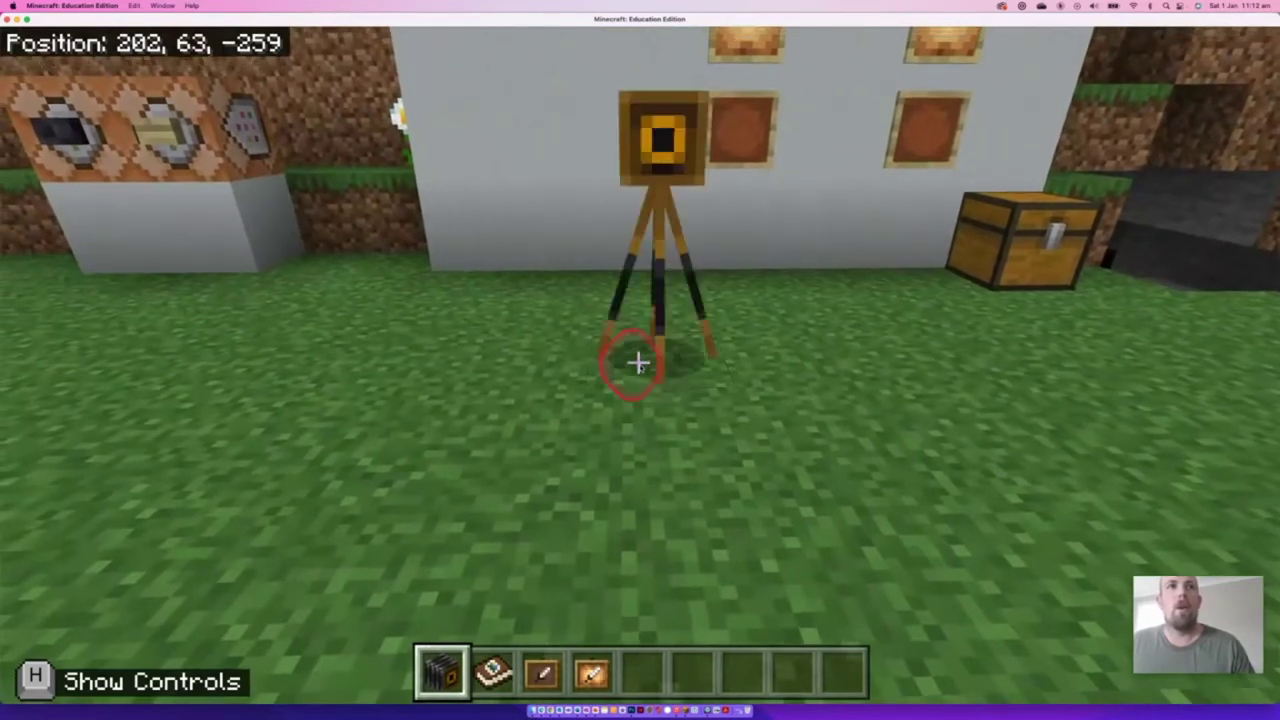
left_click(638, 364)
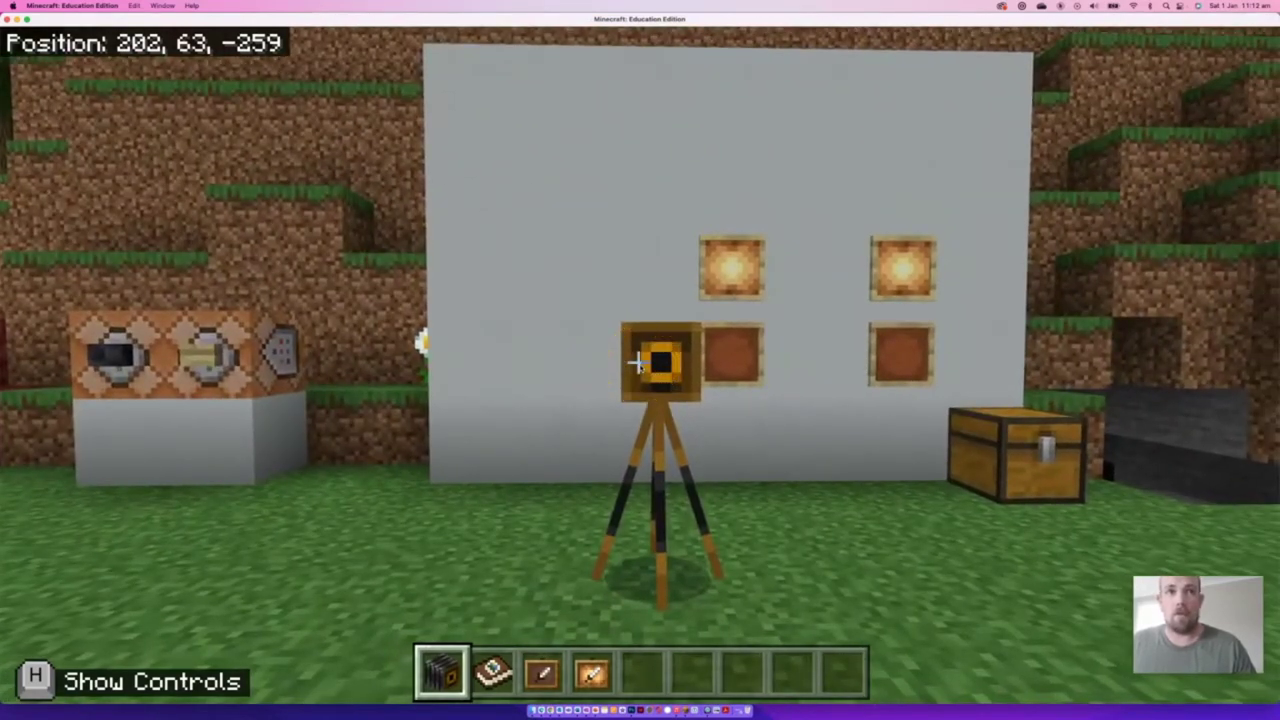
left_click(638, 364)
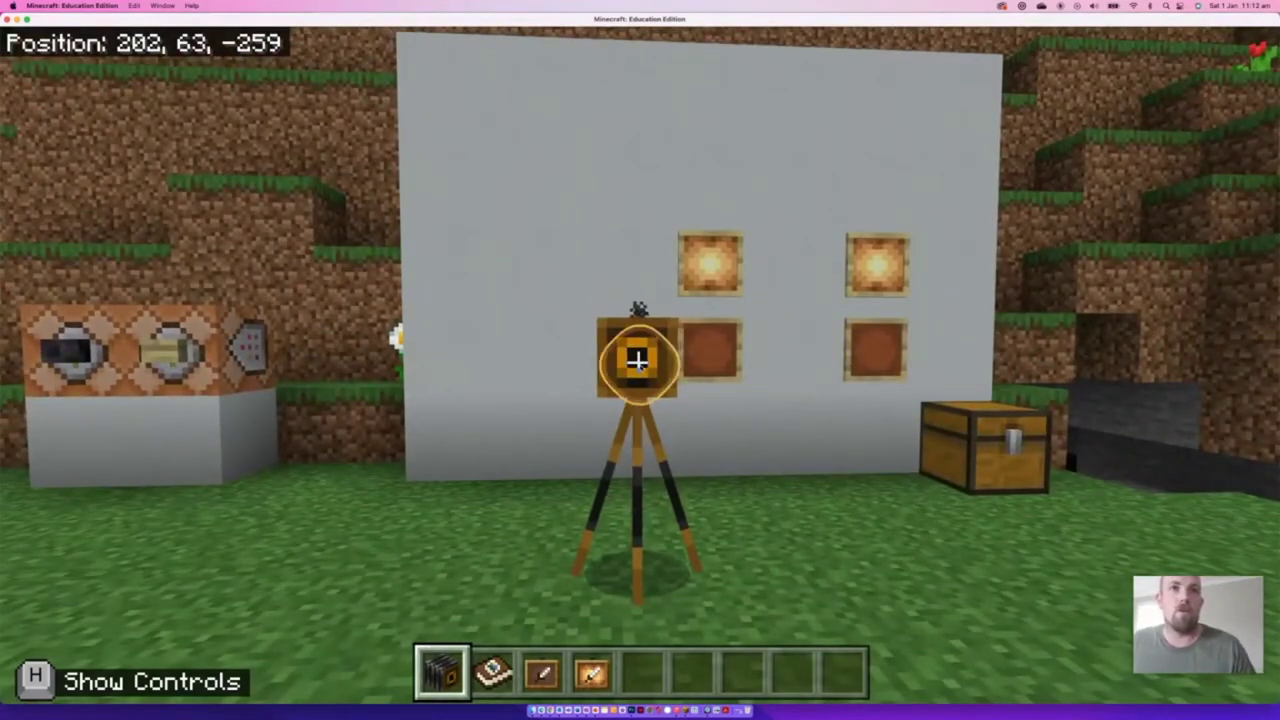
key("s")
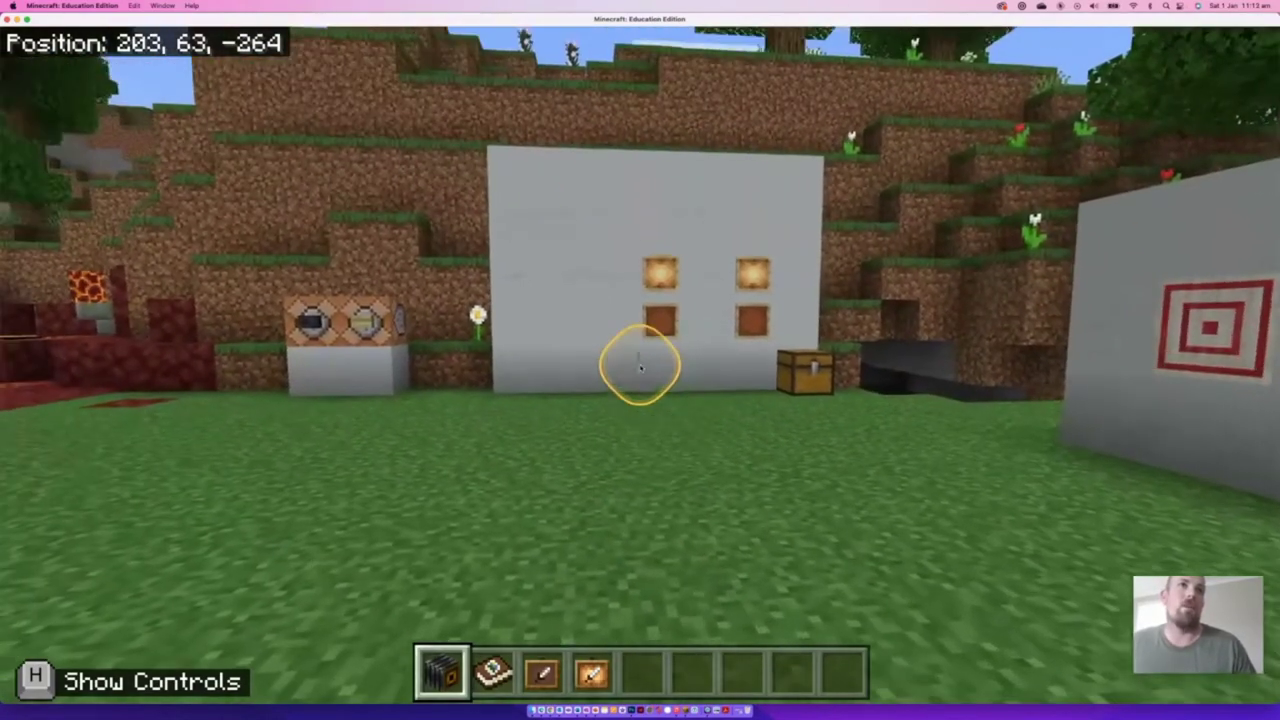
Walk over to the wooden house and photograph its front with the handheld camera
left_click_drag(640, 365, 638, 365)
key("w")
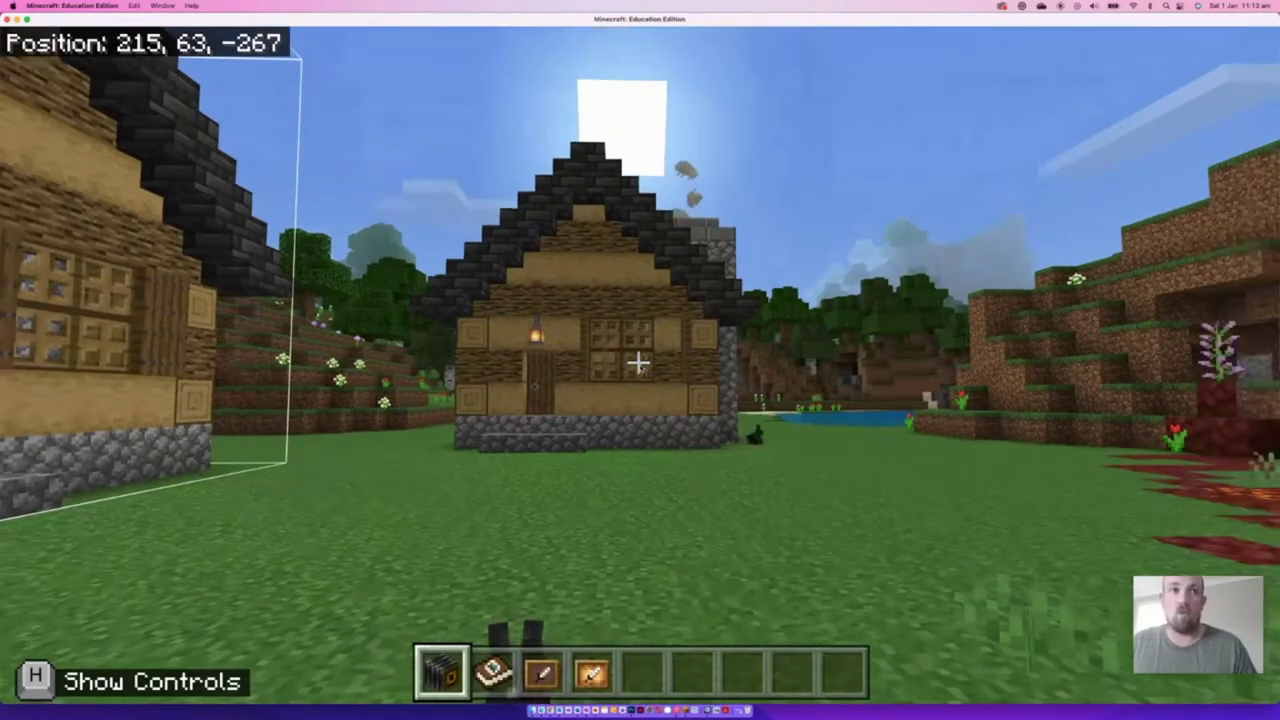
left_click(638, 363)
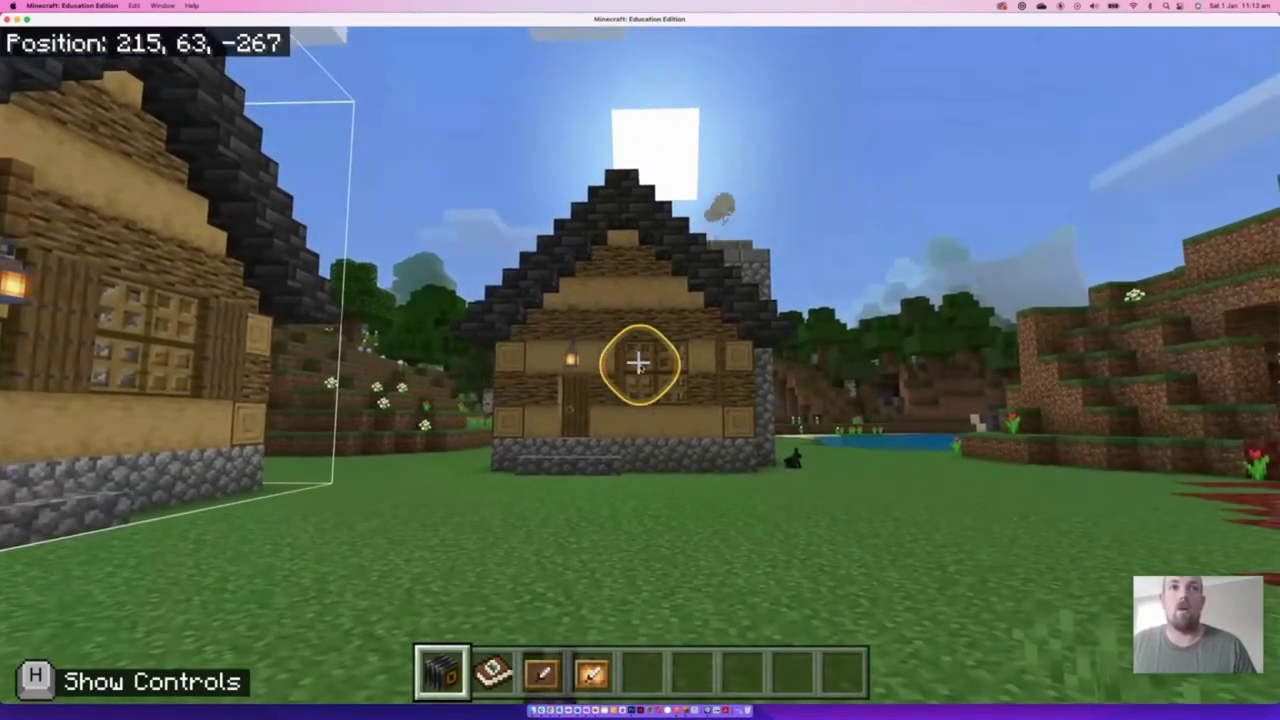
right_click(638, 363)
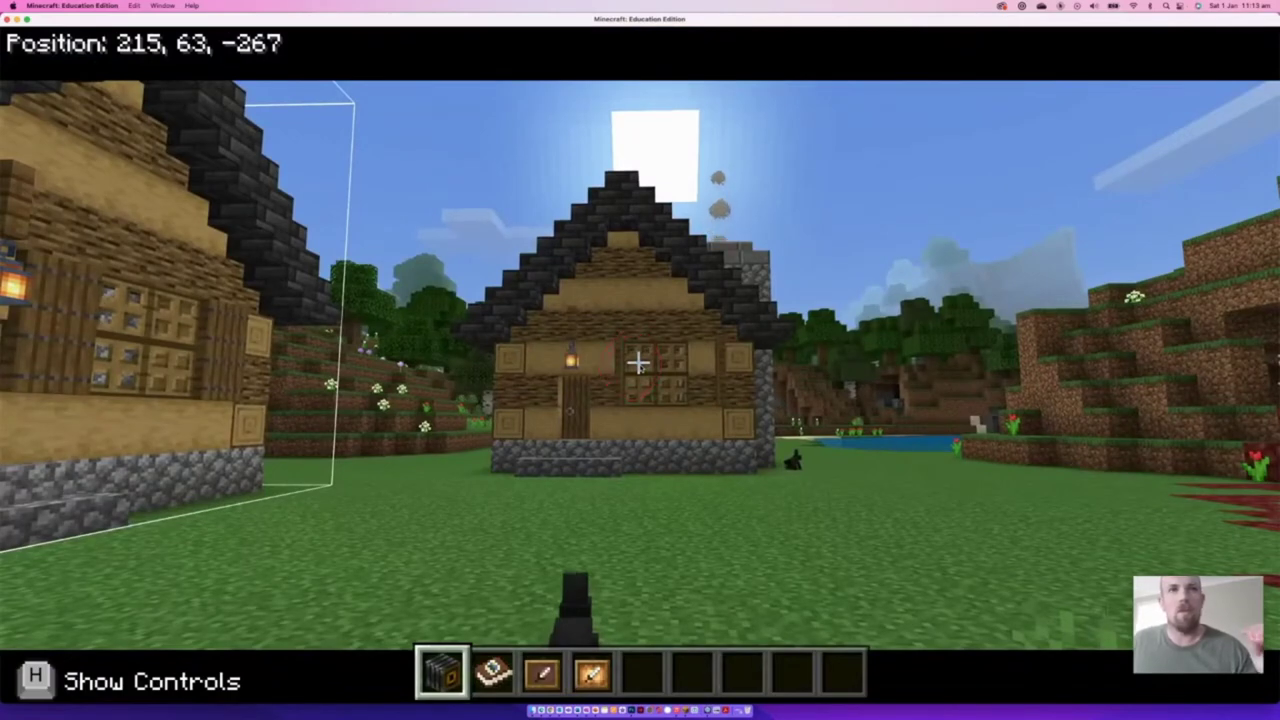
left_click(638, 363)
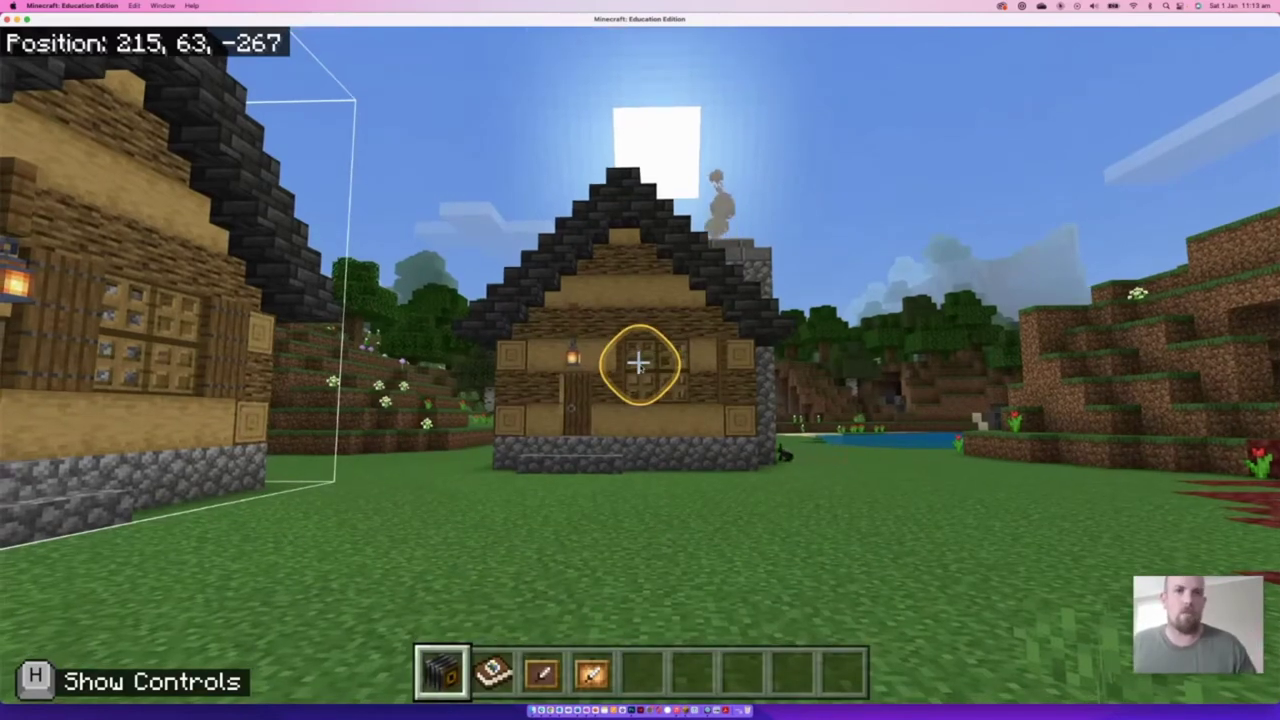
left_click(638, 363)
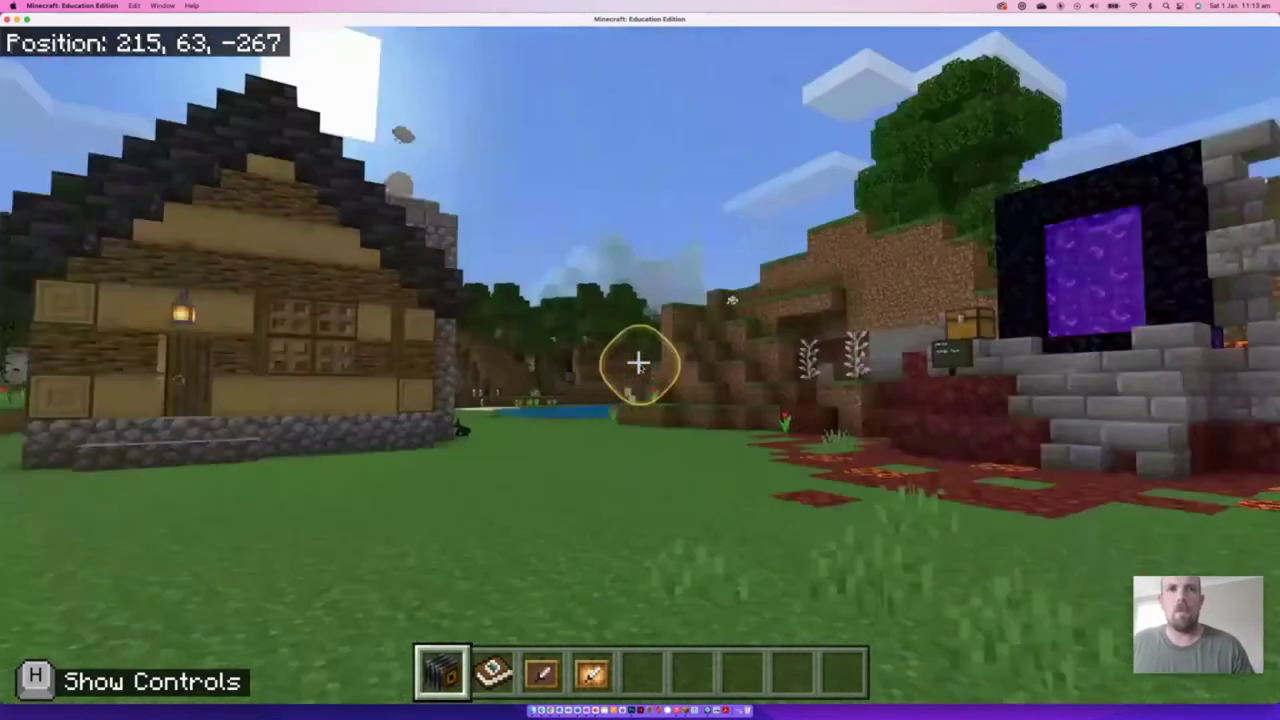
Return to the white wall, open the Portfolio and export the house photo on page 1 as an item
key("w")
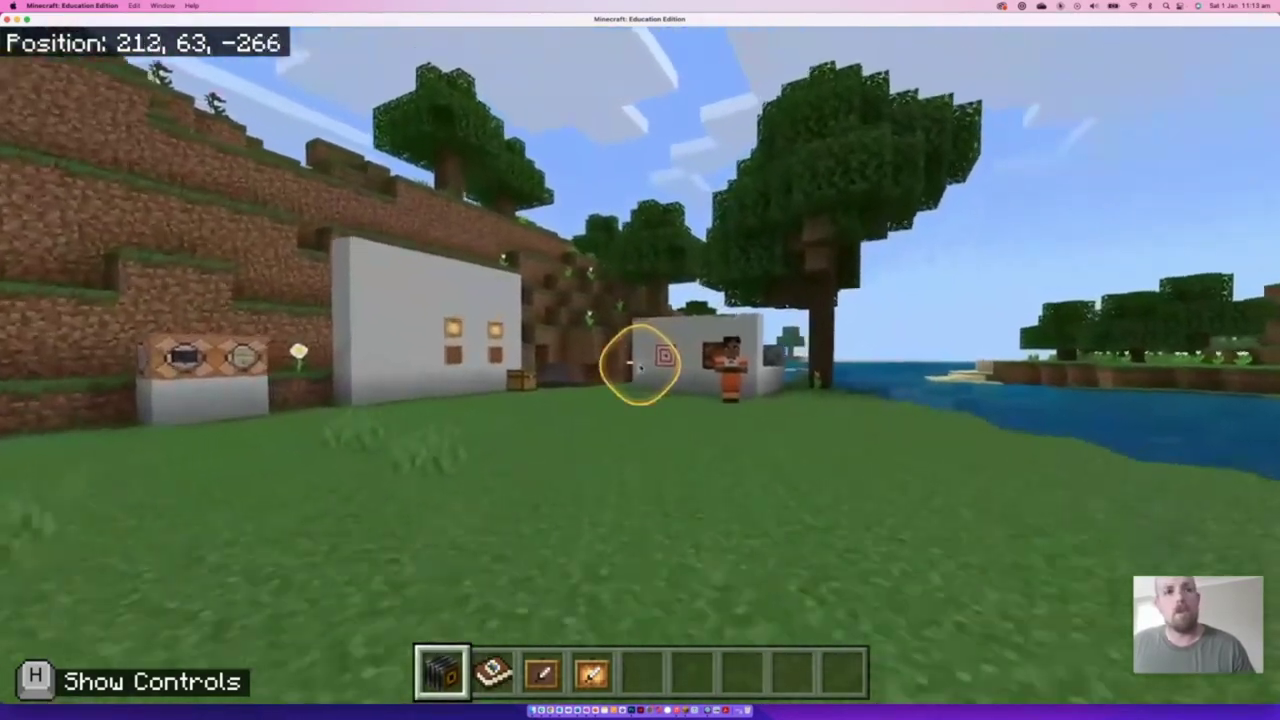
key("w")
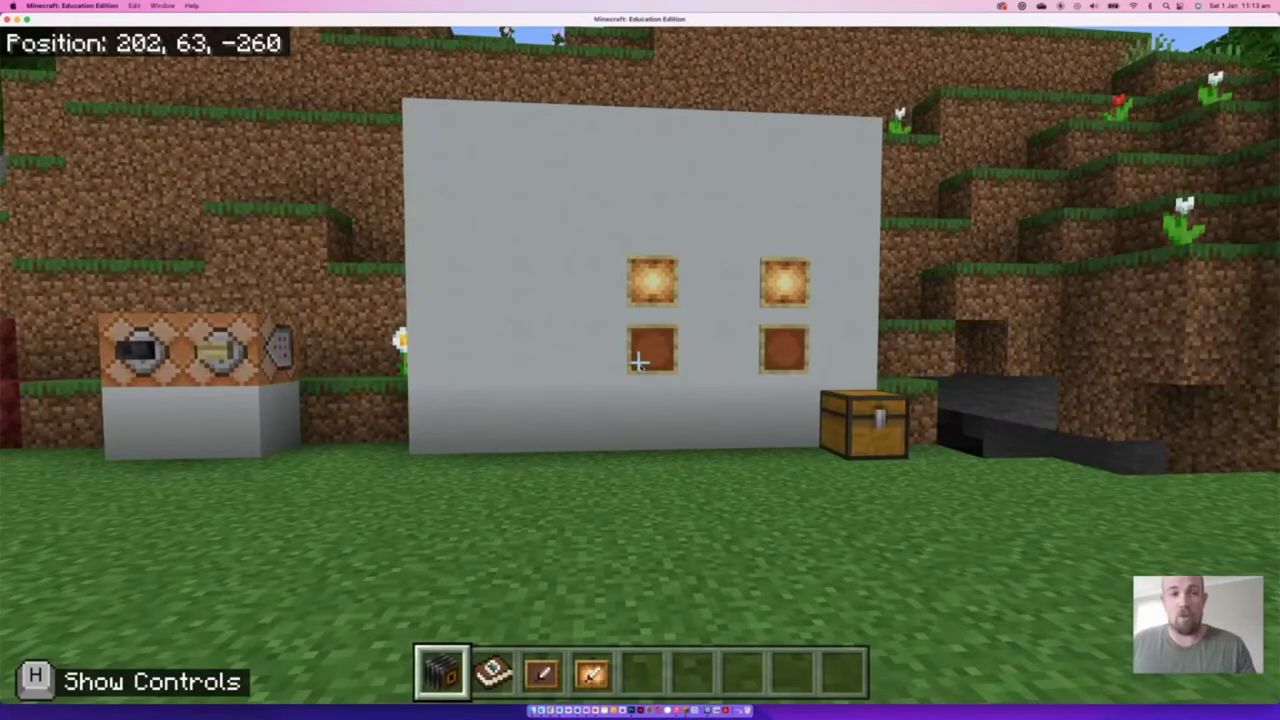
scroll(638, 362, "down", 1)
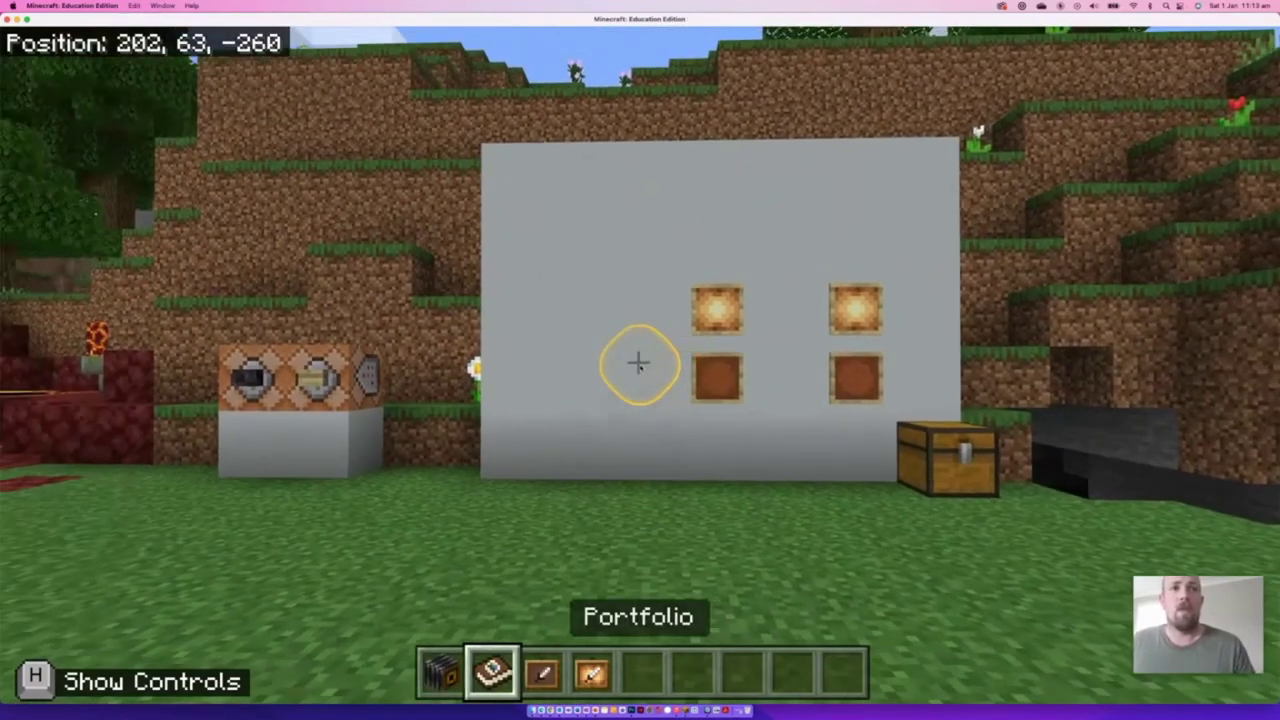
right_click(628, 366)
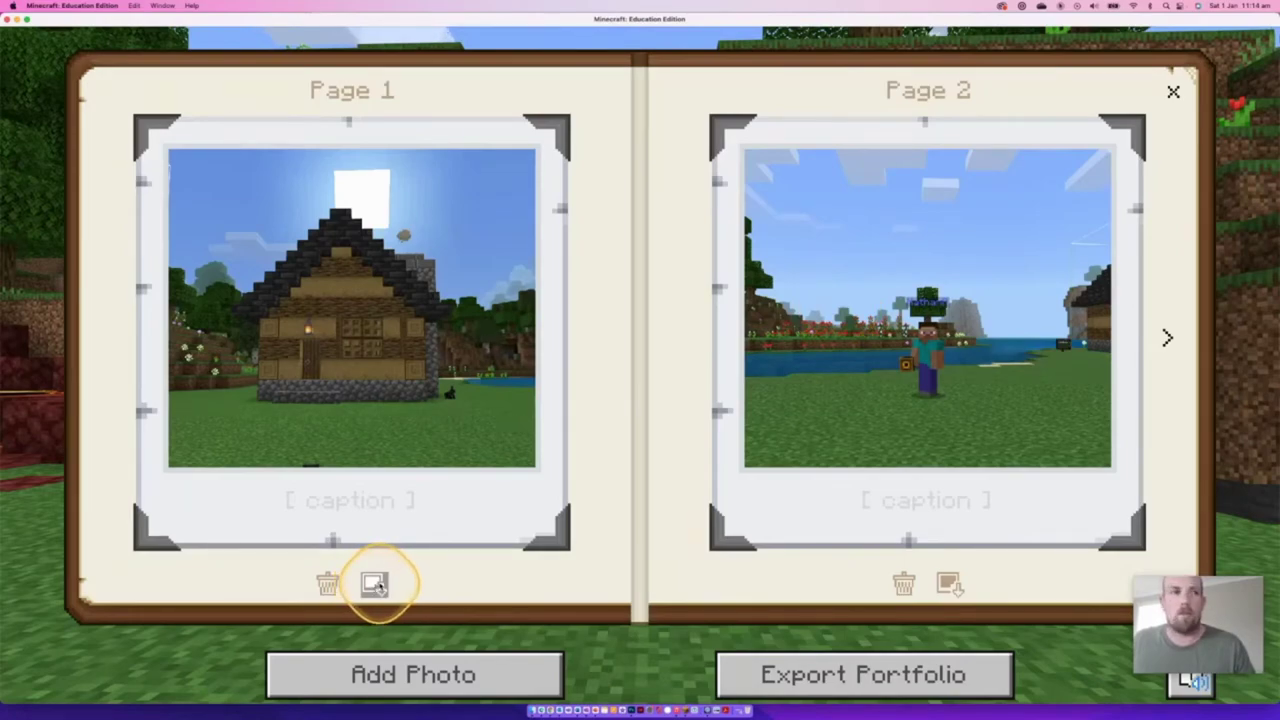
key("Escape")
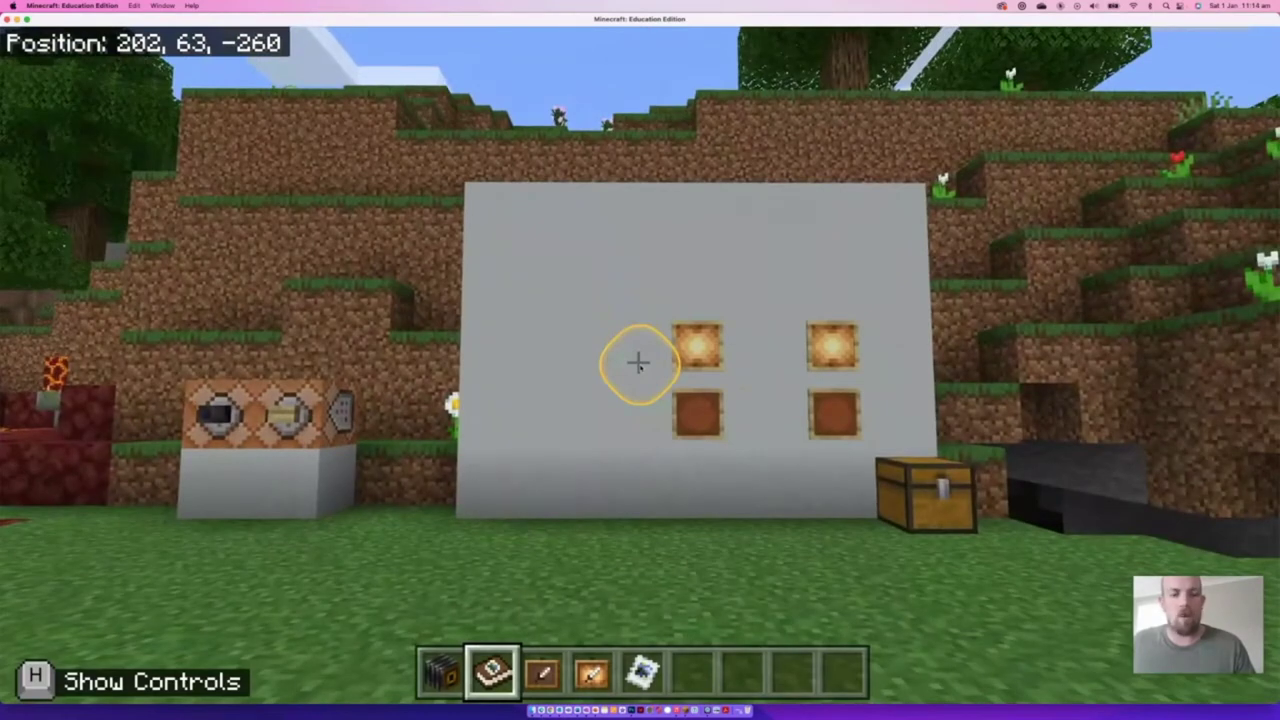
Reopen the Portfolio and export another photo as an item into the hotbar
scroll(638, 362, "down", 3)
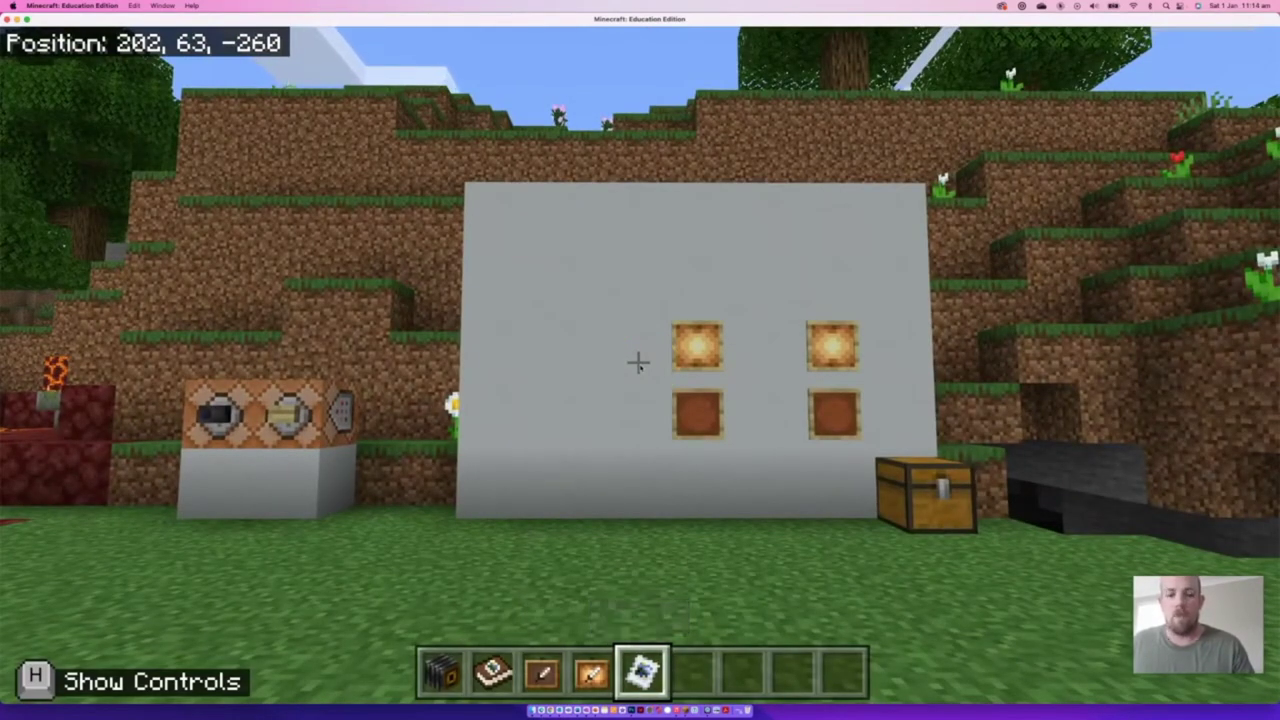
scroll(638, 362, "up", 3)
right_click(638, 362)
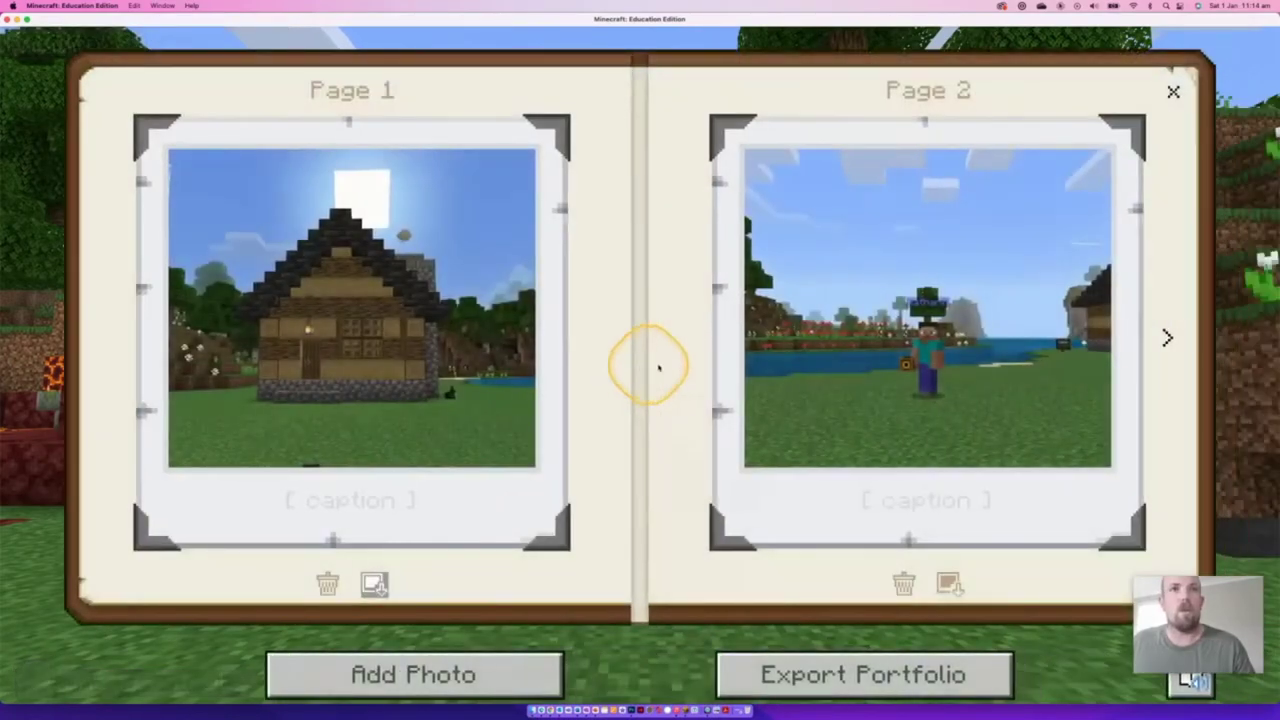
key("Escape")
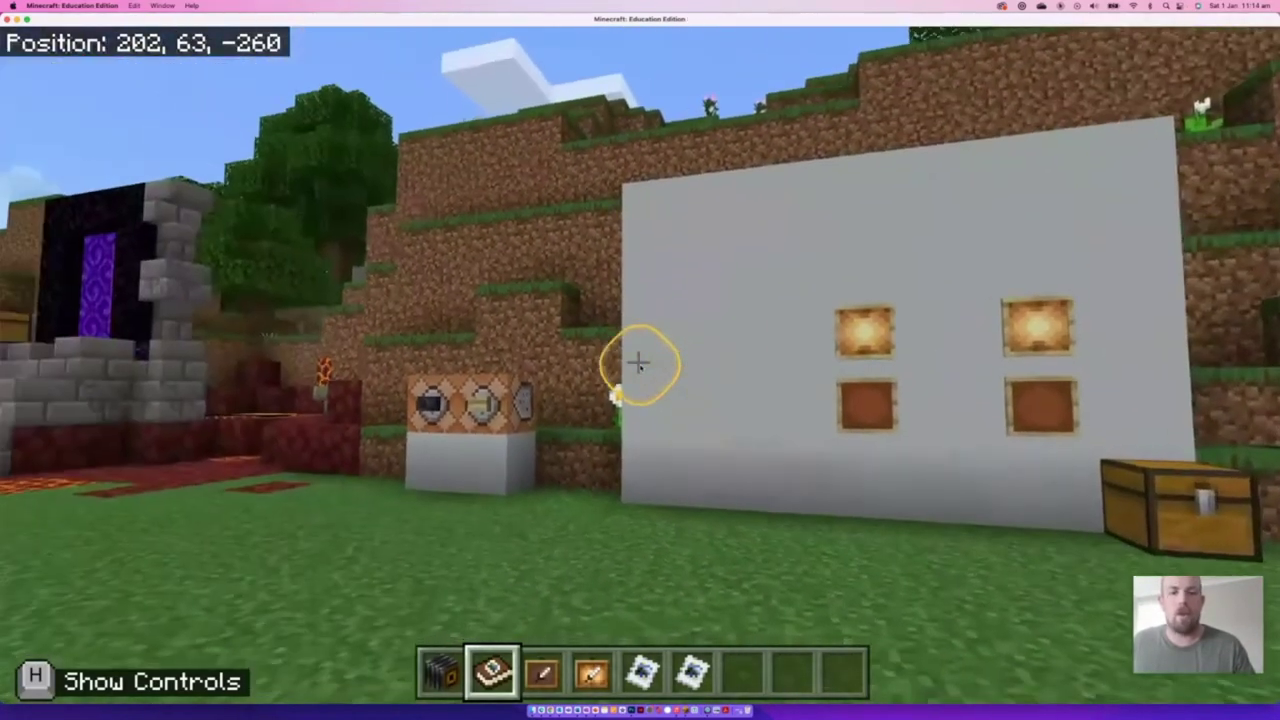
Place a regular Item Frame on the white wall, left of the lower row of existing frames
key("1")
key("3")
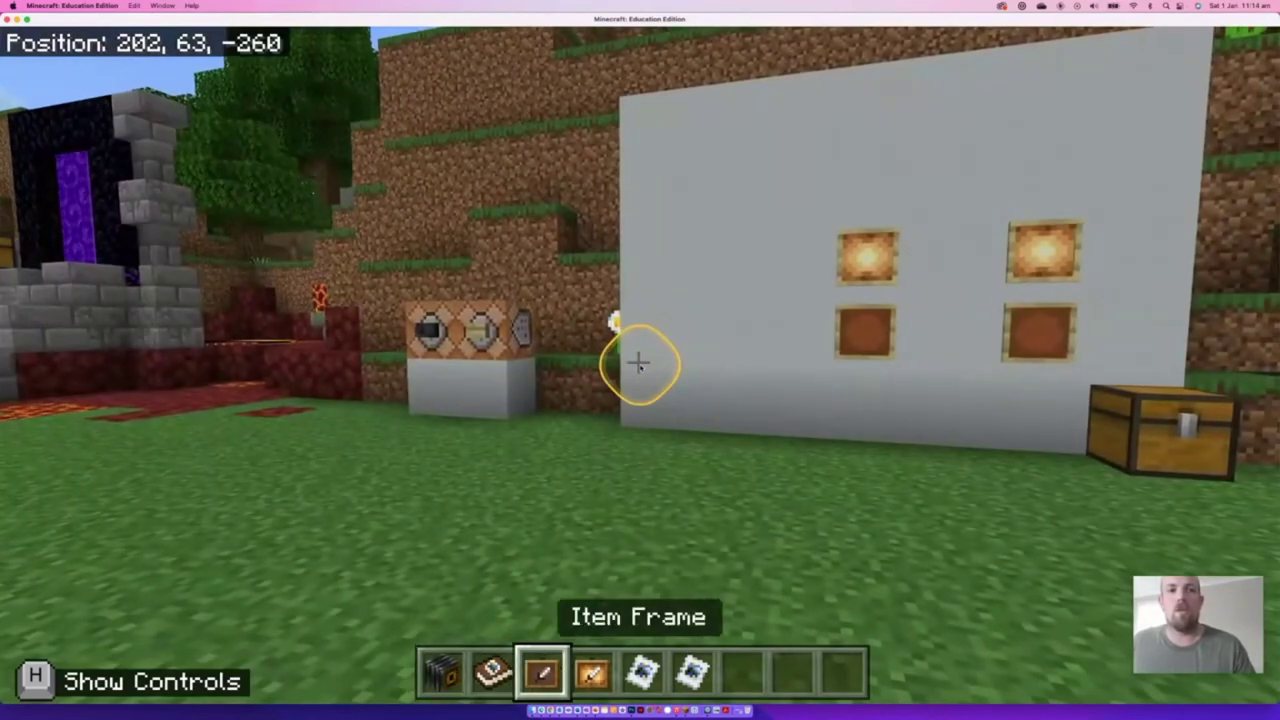
key("w")
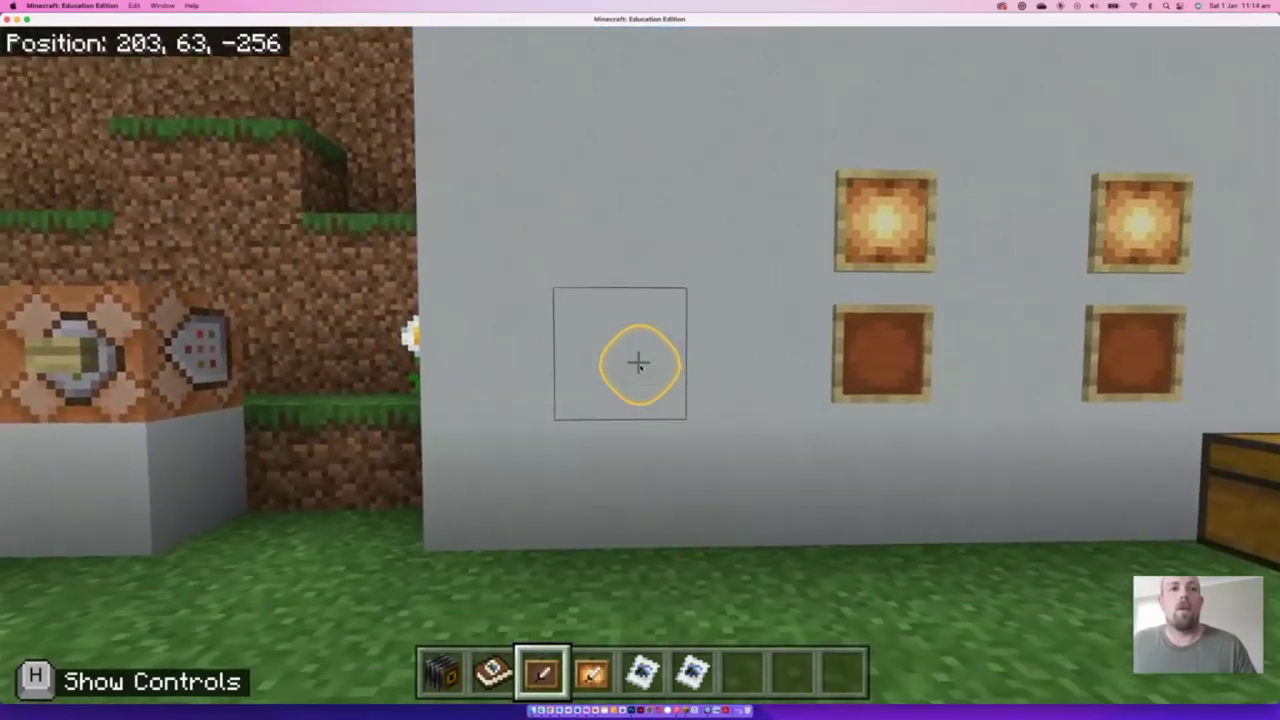
right_click(638, 363)
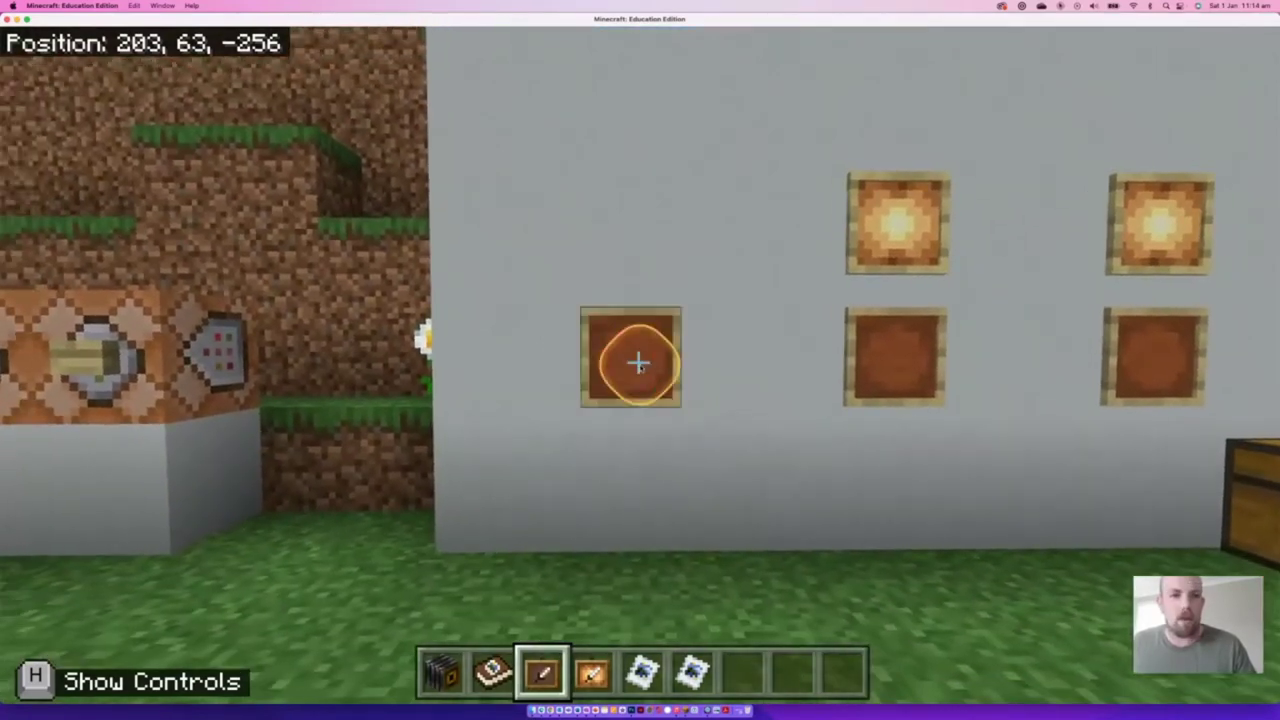
Place a Glow Item Frame on the wall directly above the leftmost regular frame, and step back to face all the frames
key("5")
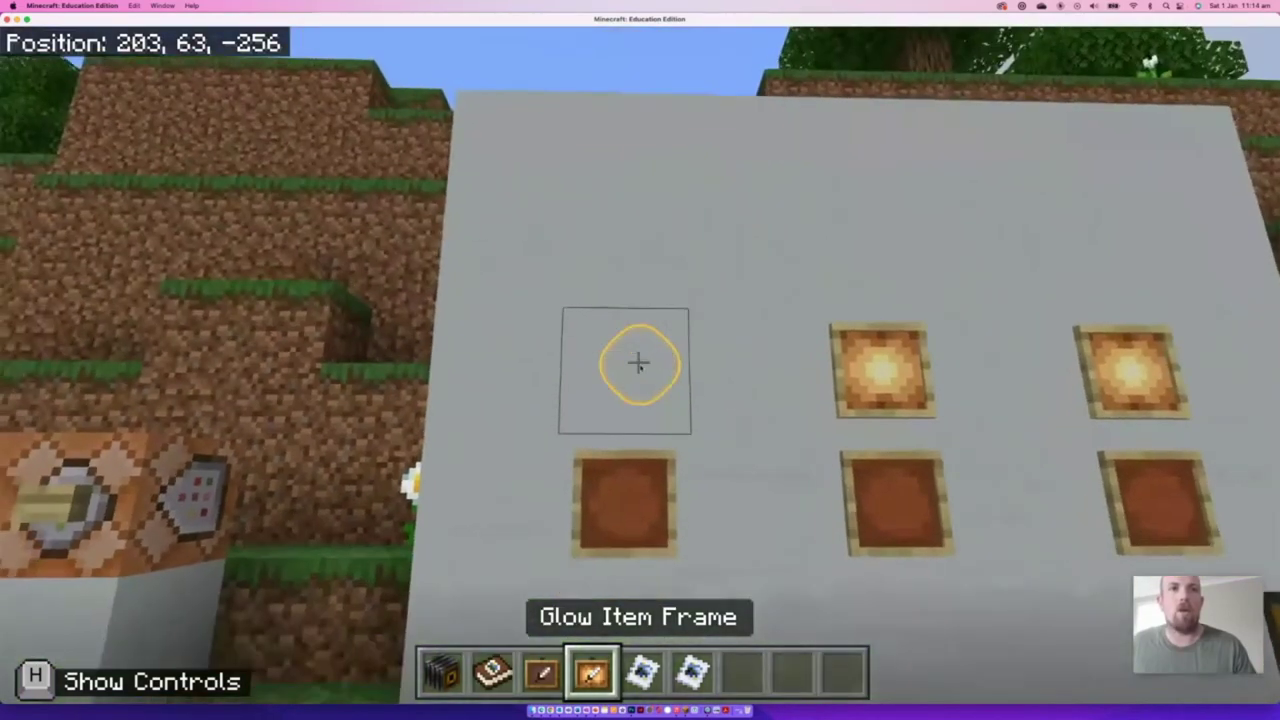
right_click(638, 363)
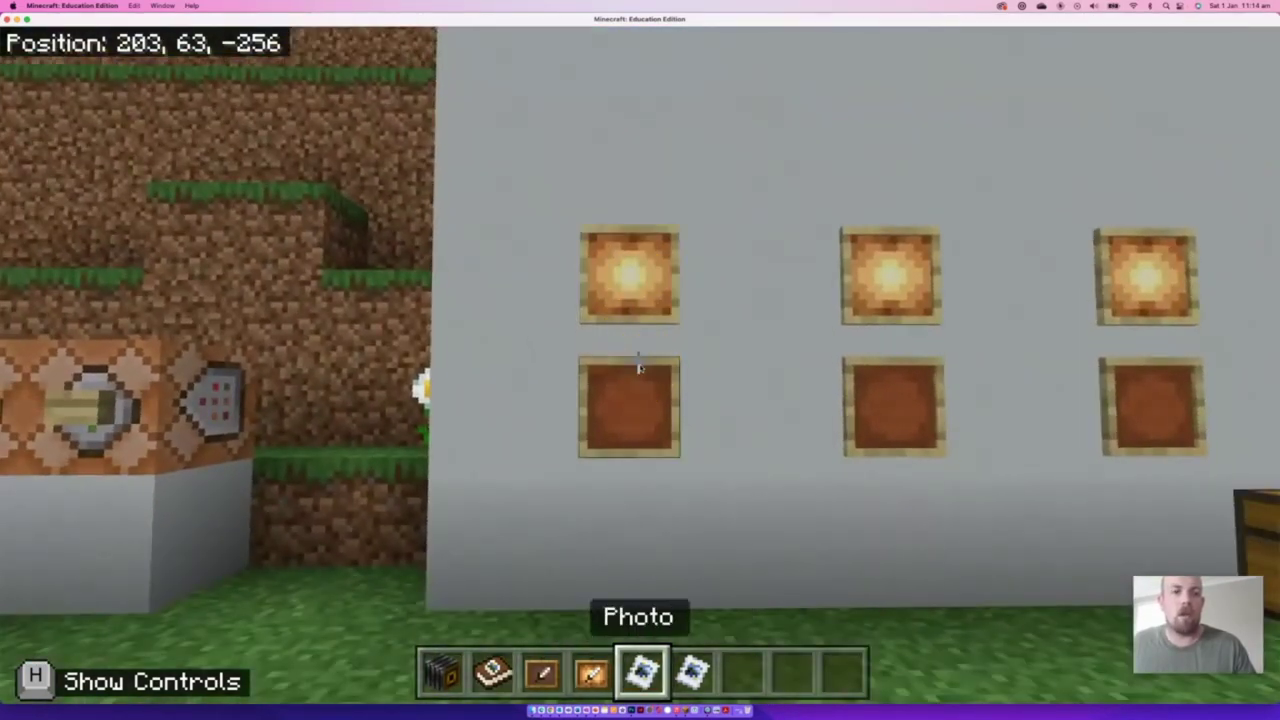
key("s")
left_click(638, 364)
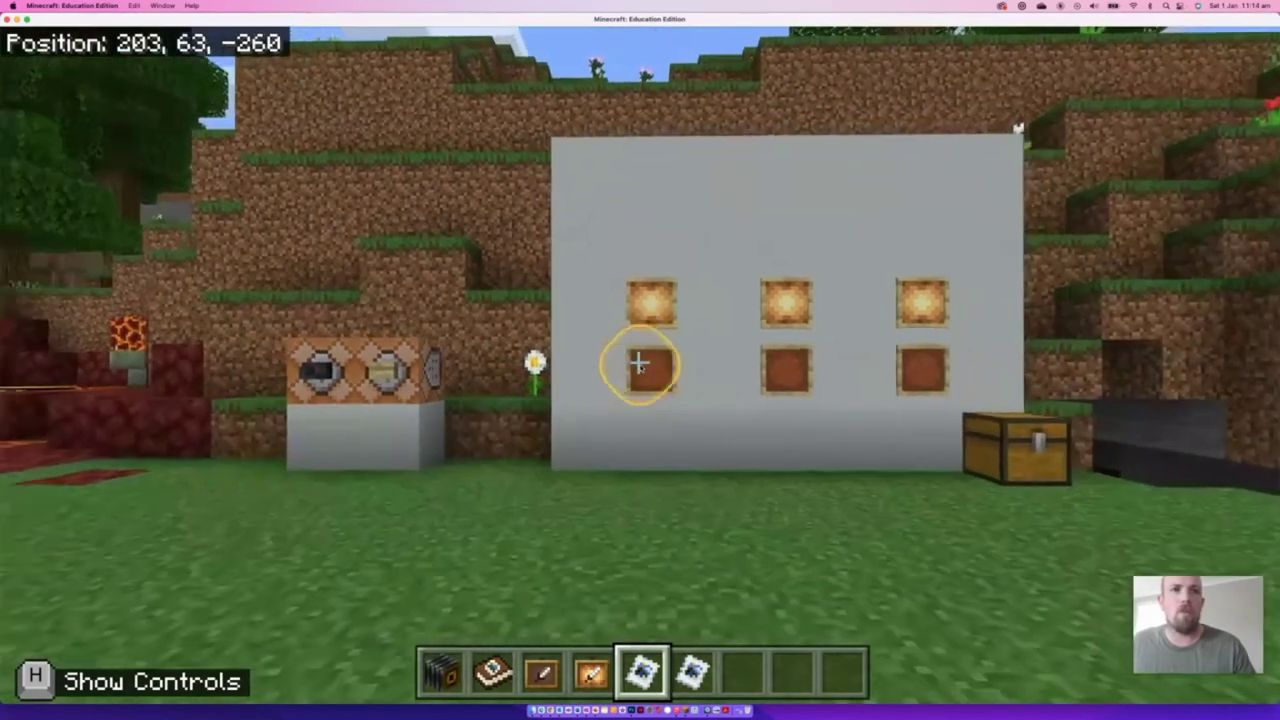
left_click(640, 366)
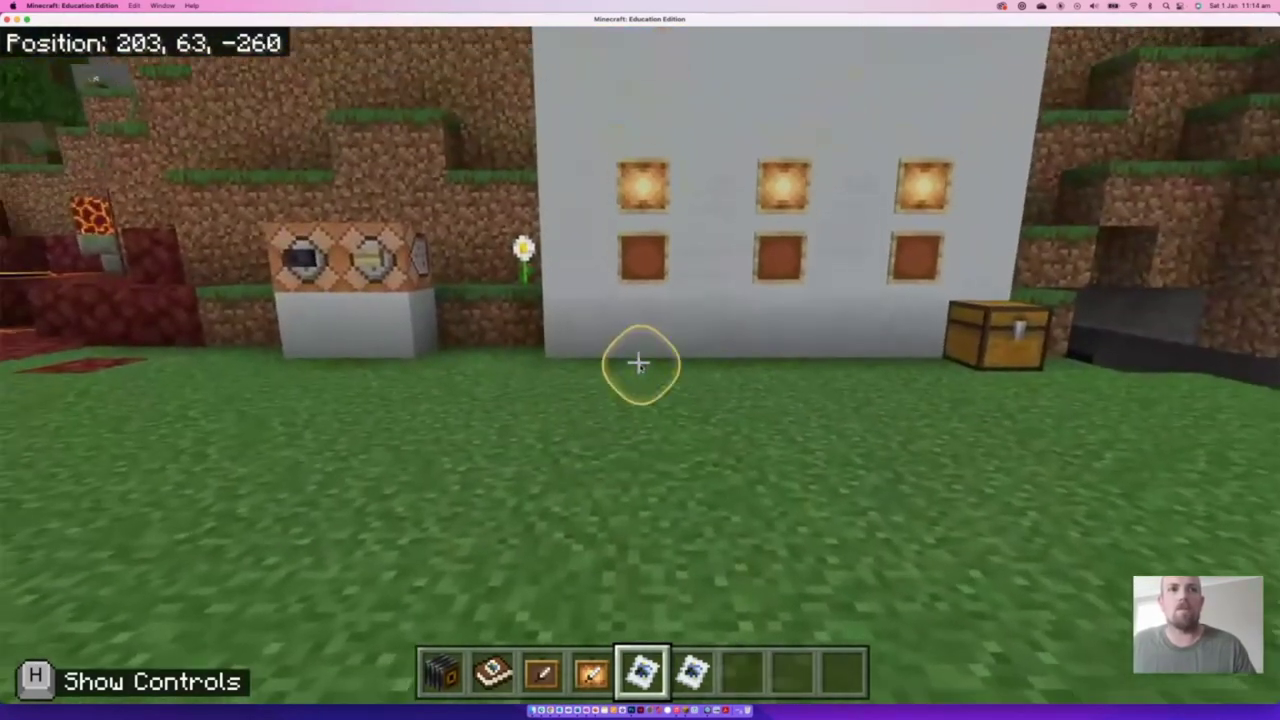
left_click(640, 366)
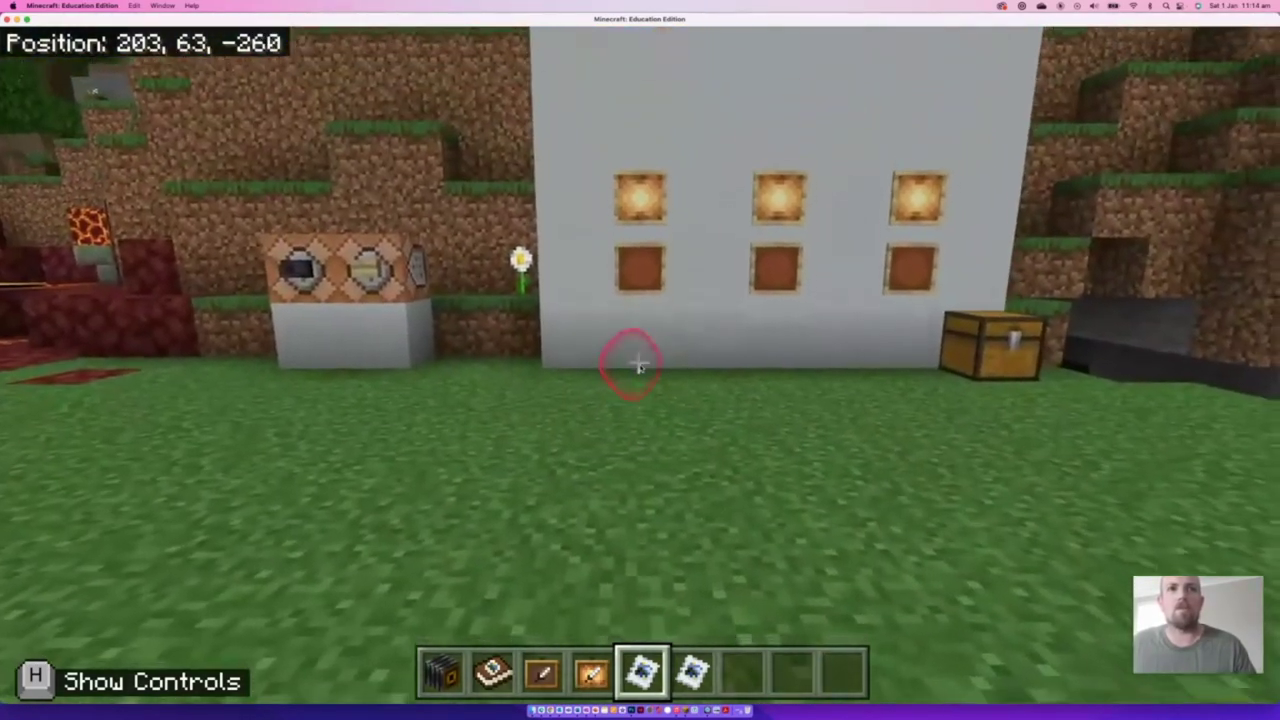
left_click_drag(638, 364, 638, 364)
Put the house photo in the leftmost regular frame and the lakeside character photo in the glow frame above it
key("w")
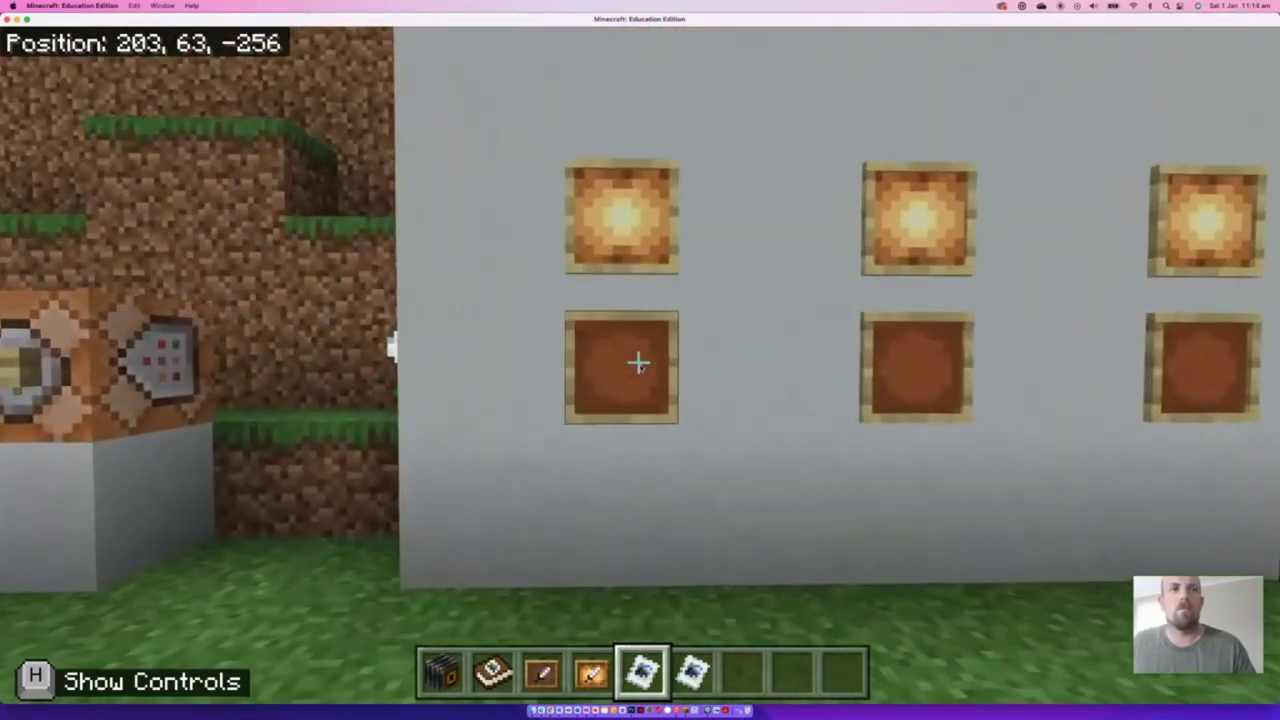
key("w")
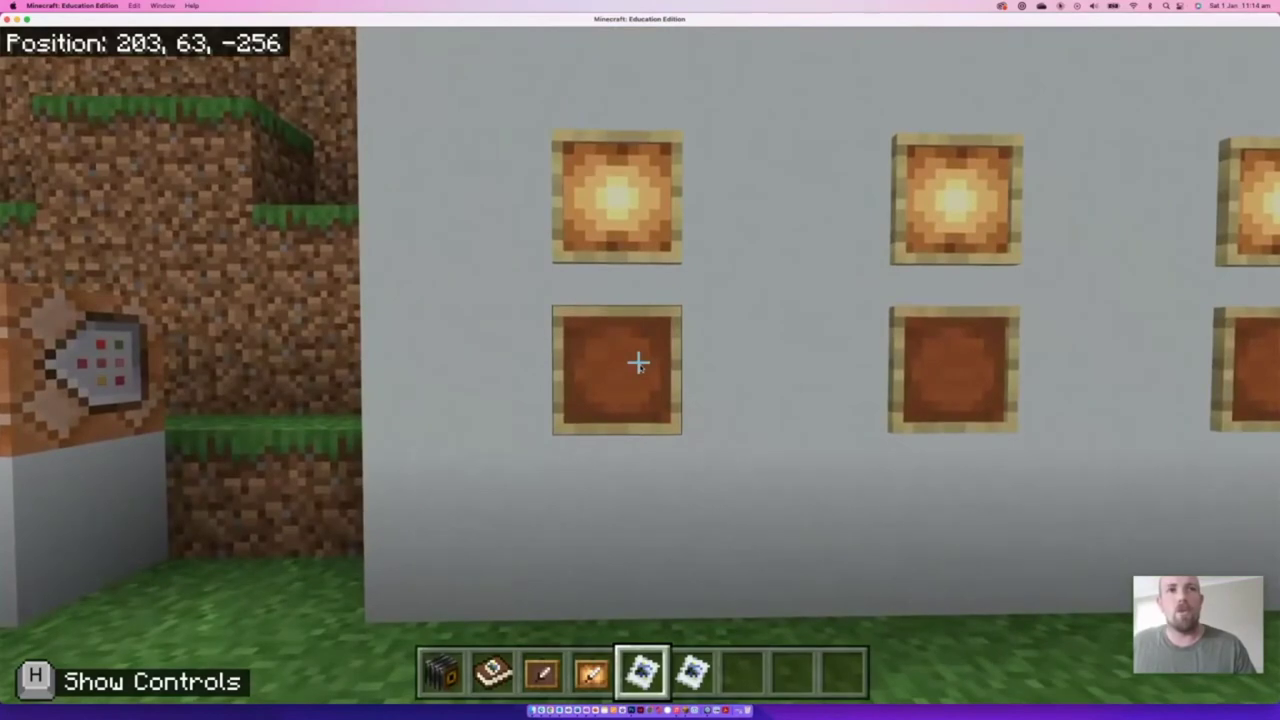
left_click(638, 364)
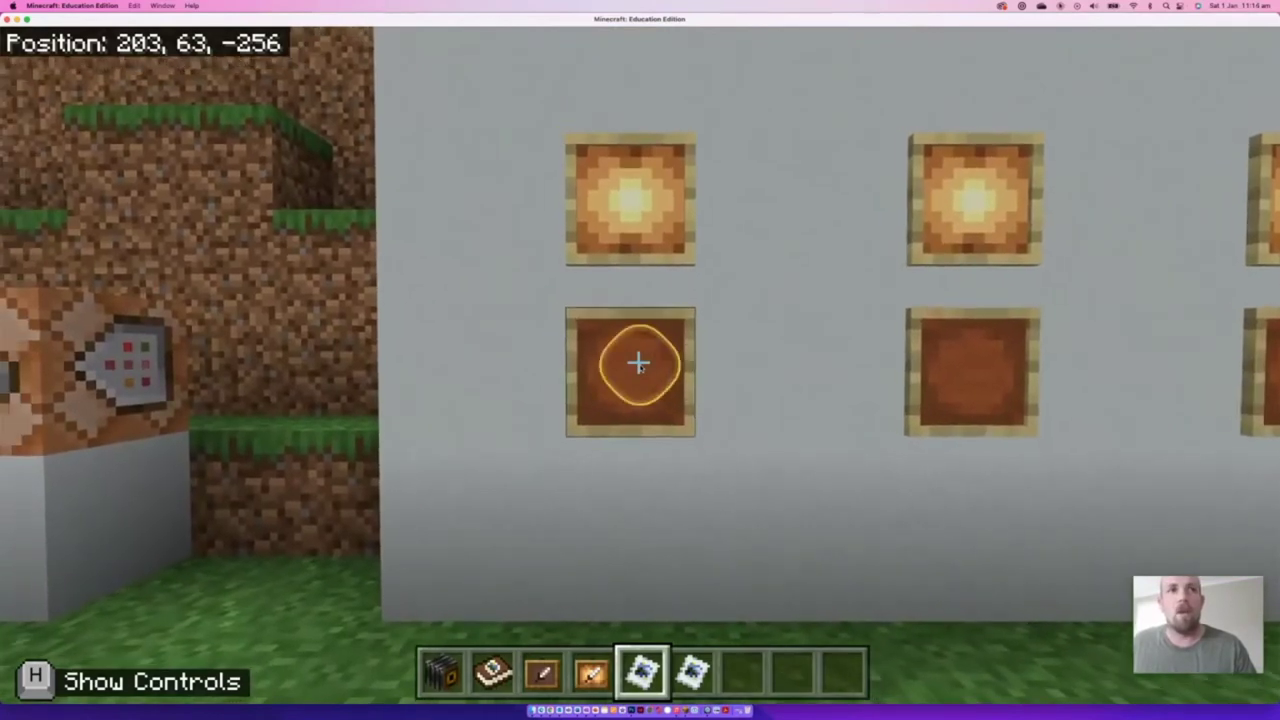
key("w")
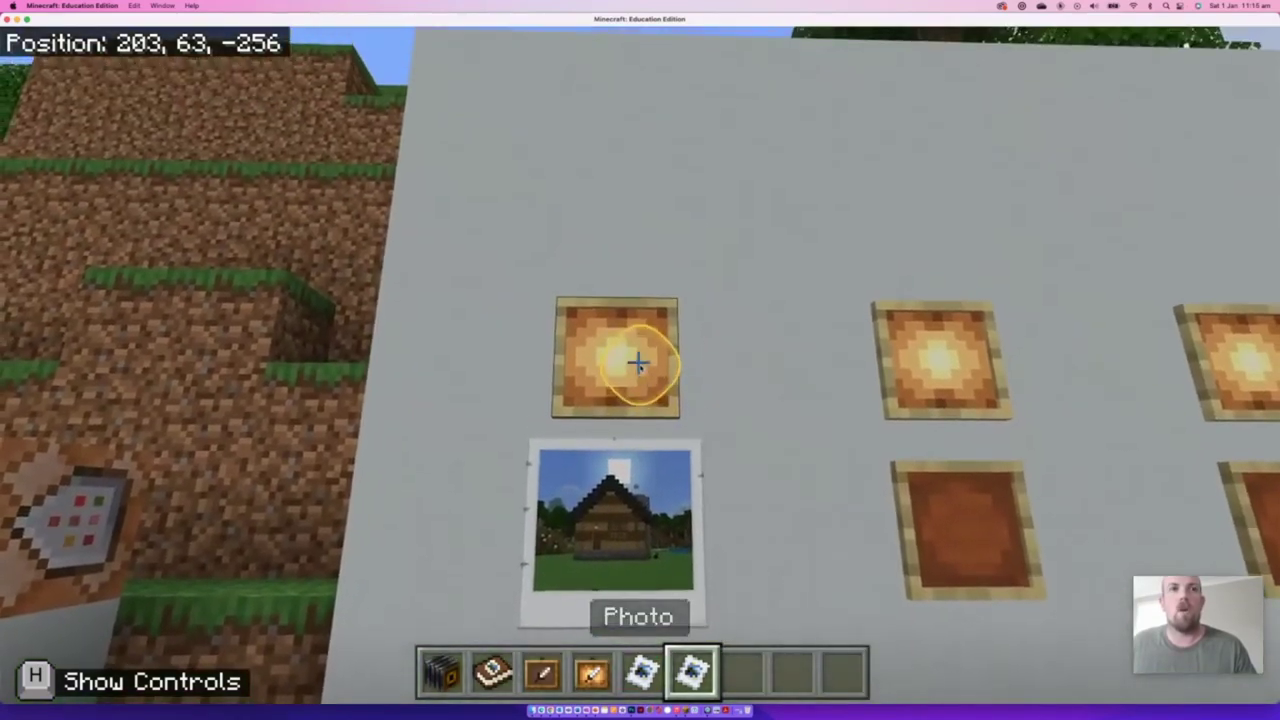
right_click(638, 364)
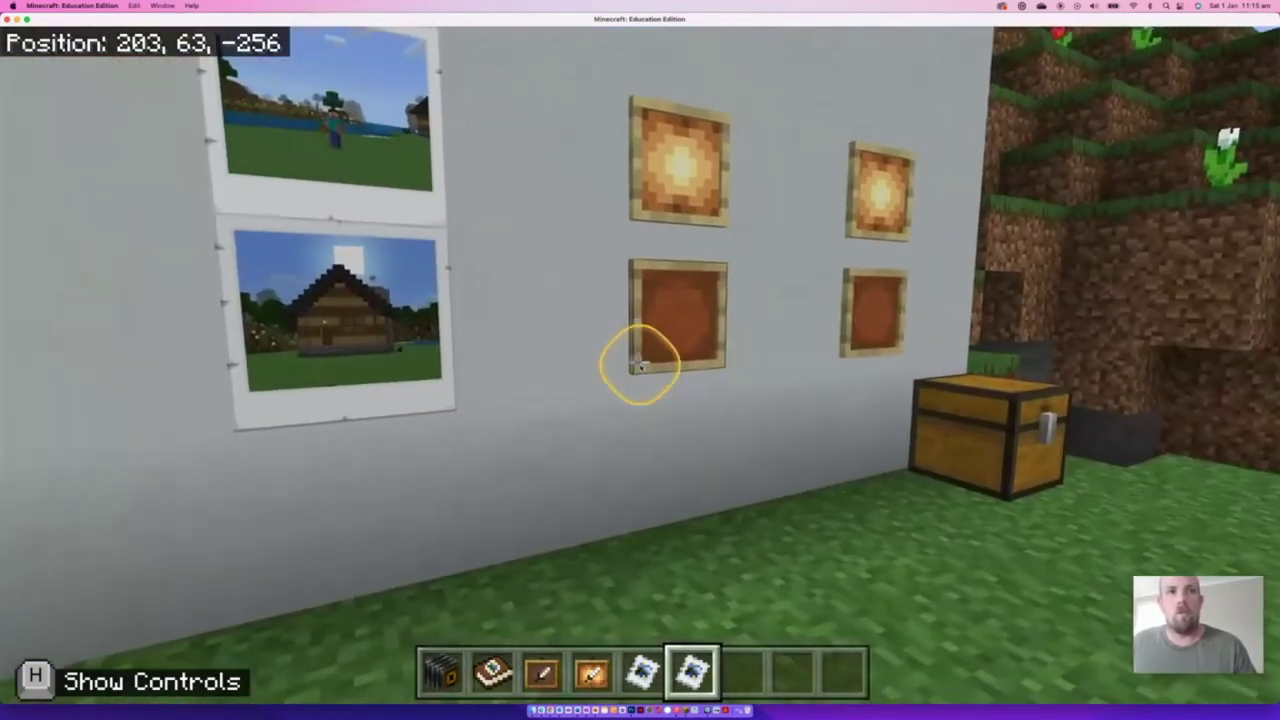
Put the lakeside character photo in both the regular and the glow frame of the wall's middle column
key("w")
key("w")
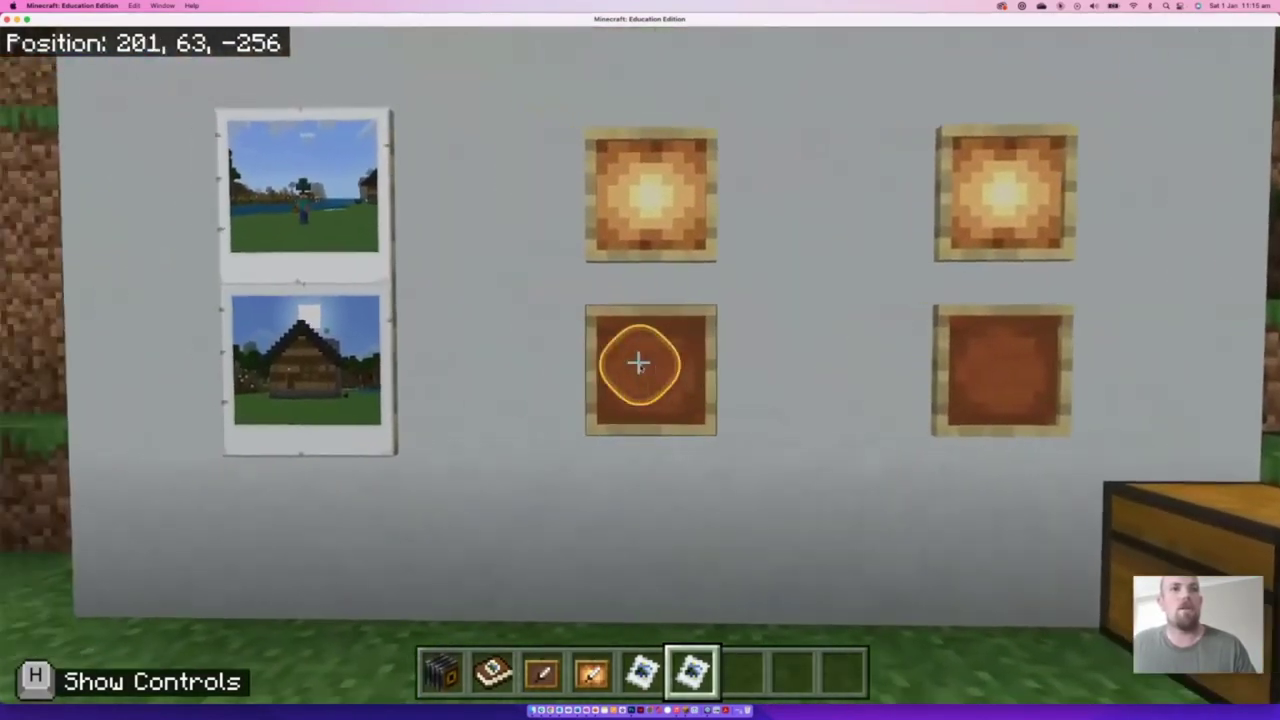
right_click(638, 364)
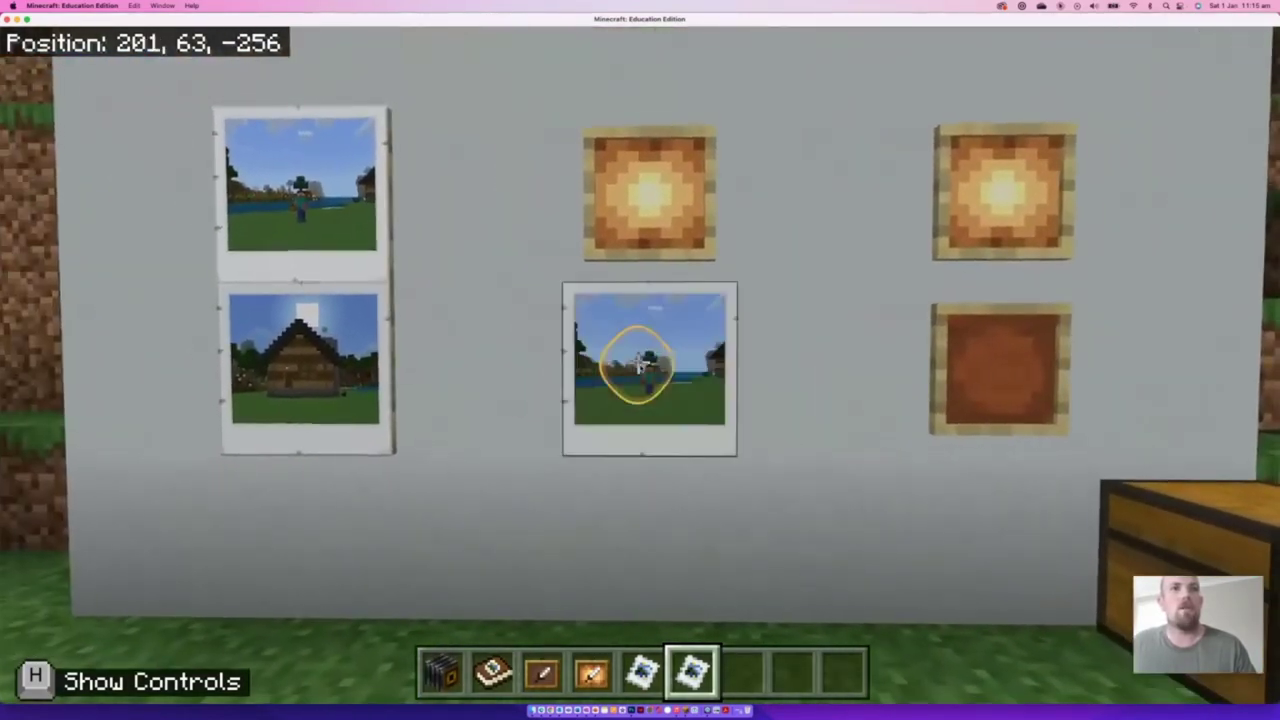
right_click(638, 364)
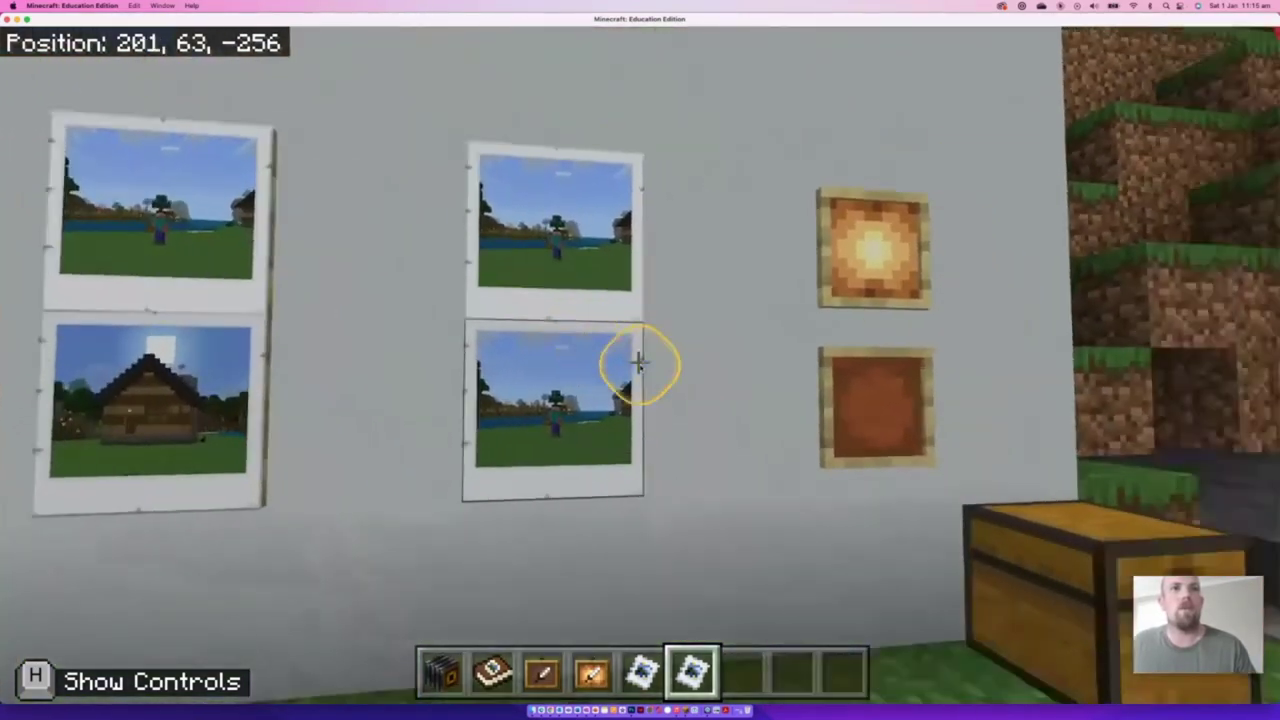
Put the house photo in both the glow and the regular frame of the column nearest the chest
mouse_move(638, 364)
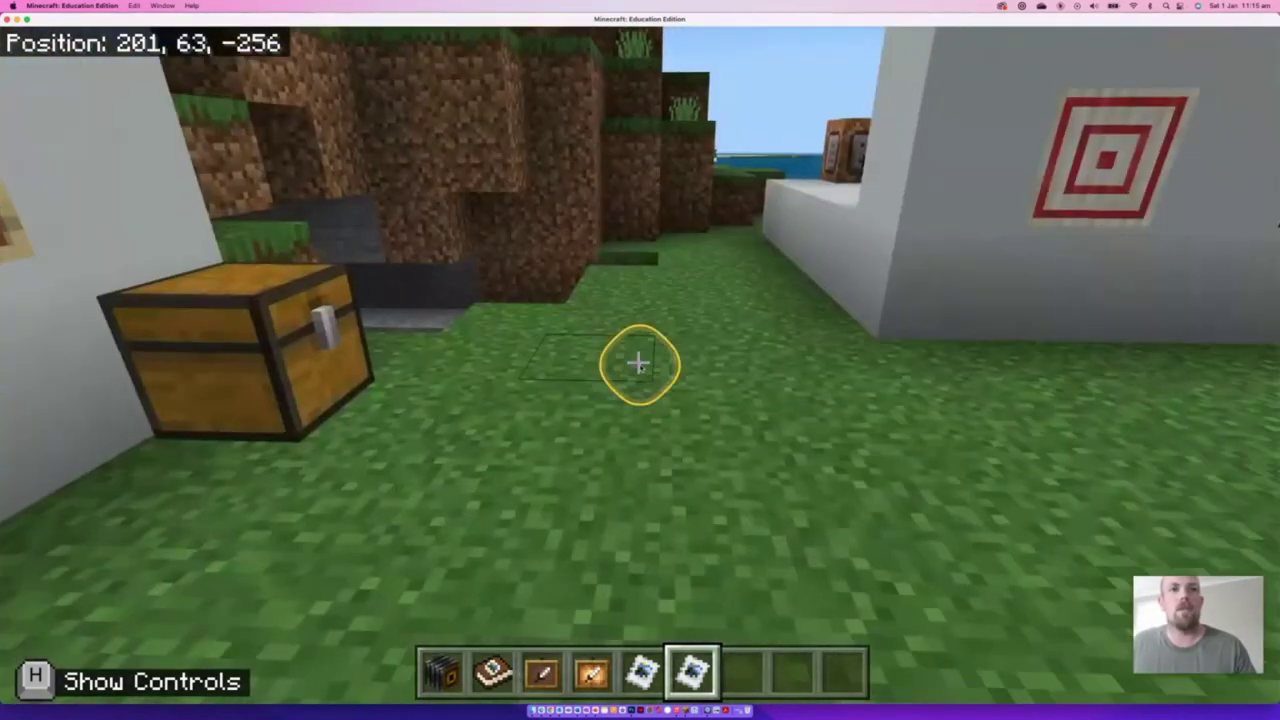
key("w")
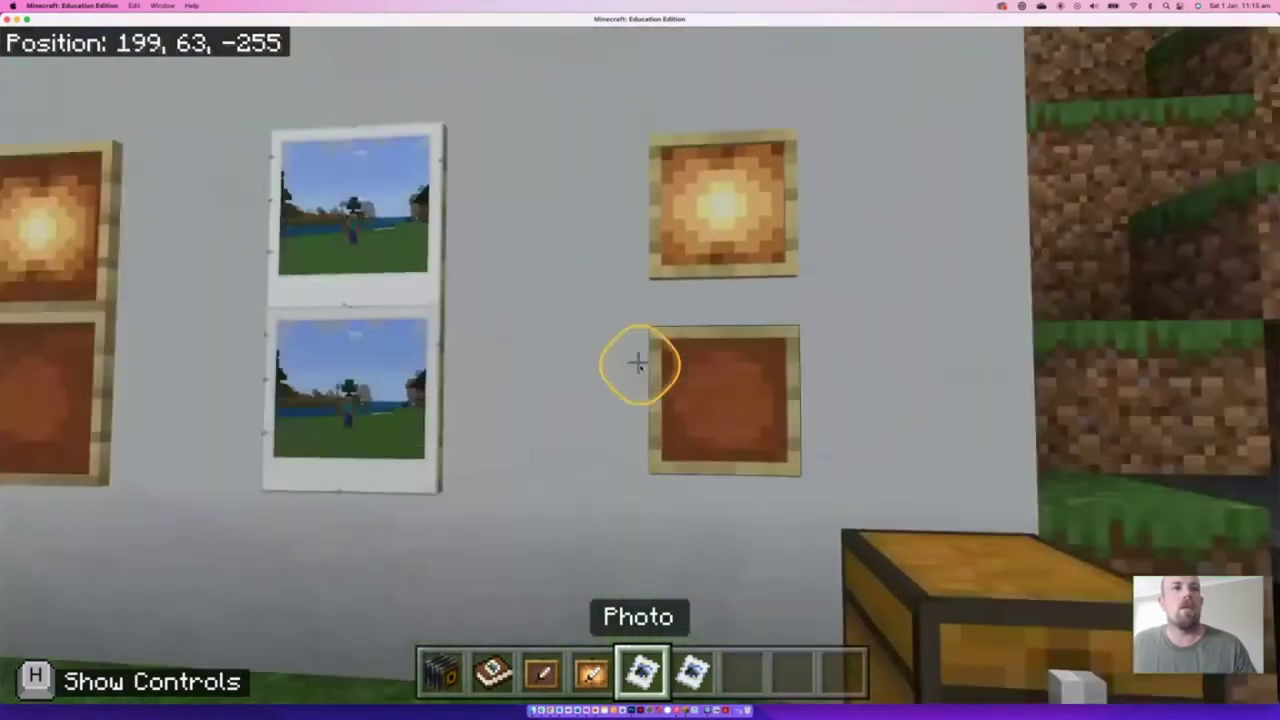
right_click(638, 364)
right_click(638, 364)
key("s")
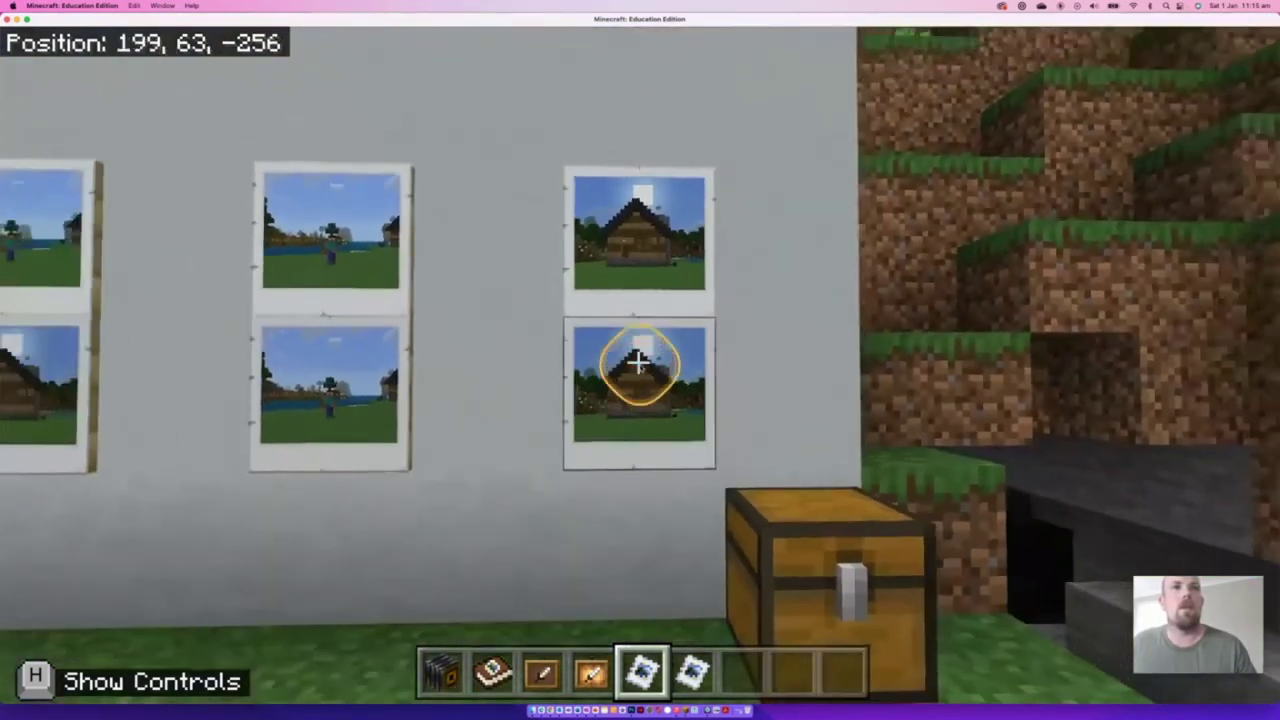
Walk to the command blocks beside the wall and activate the dark button to change the time to night
key("s")
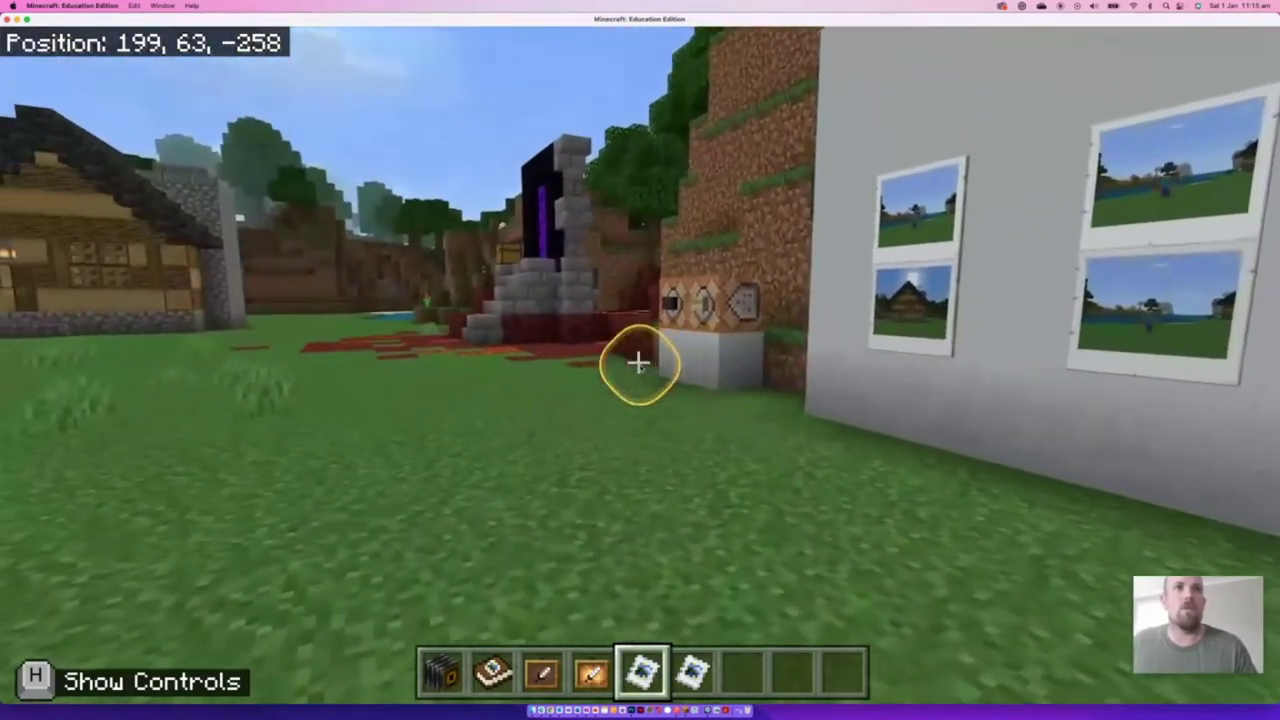
key("w")
key("w")
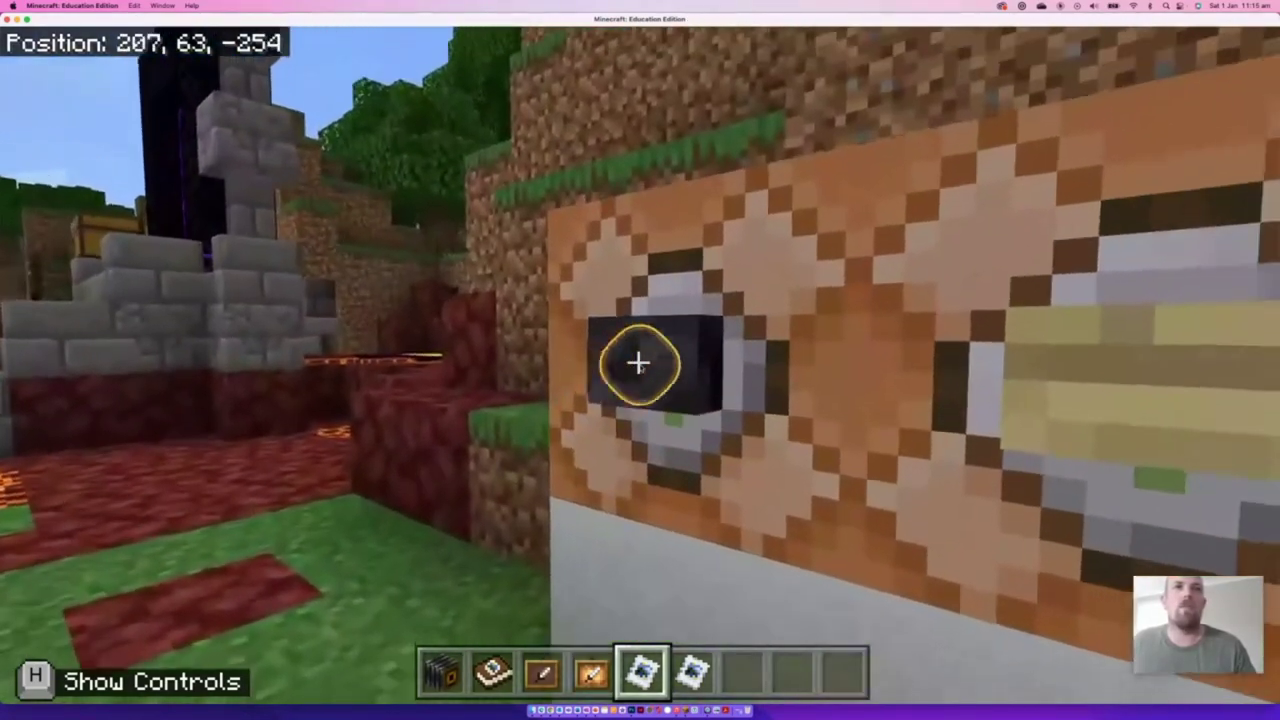
key("w")
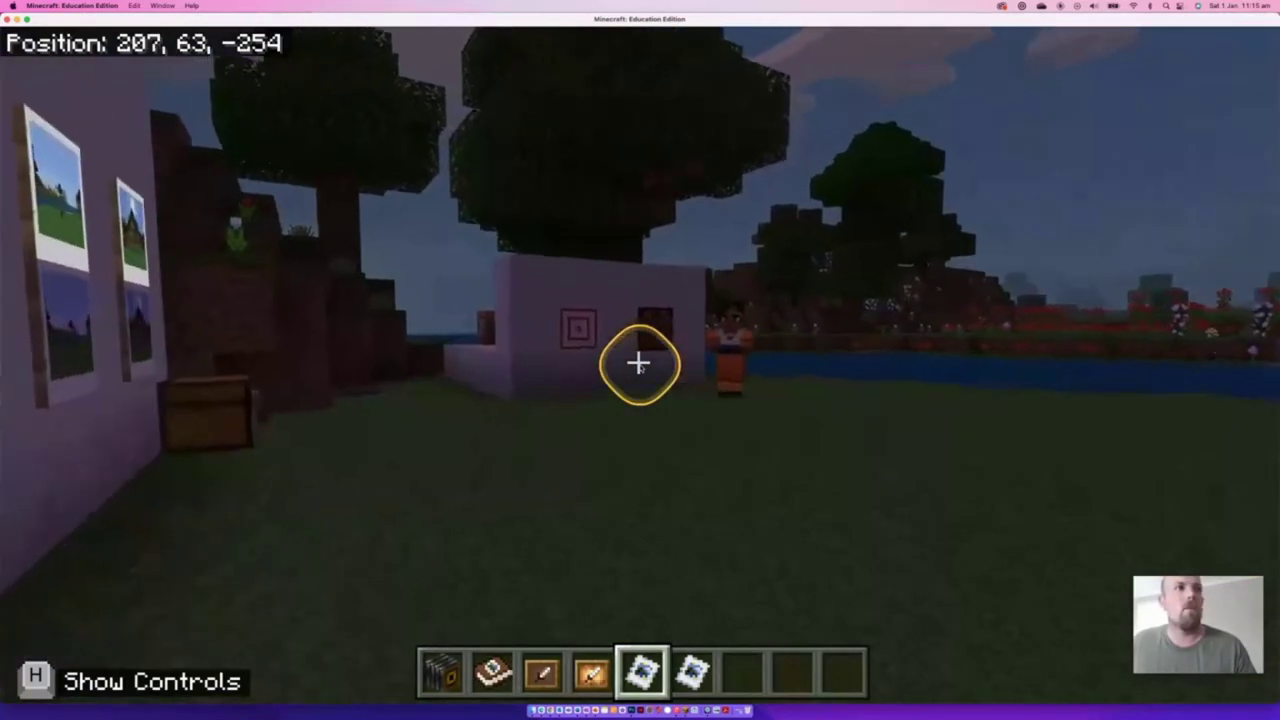
Return to the photo wall and compare the photos in glow frames with those in regular frames in the dark
key("s")
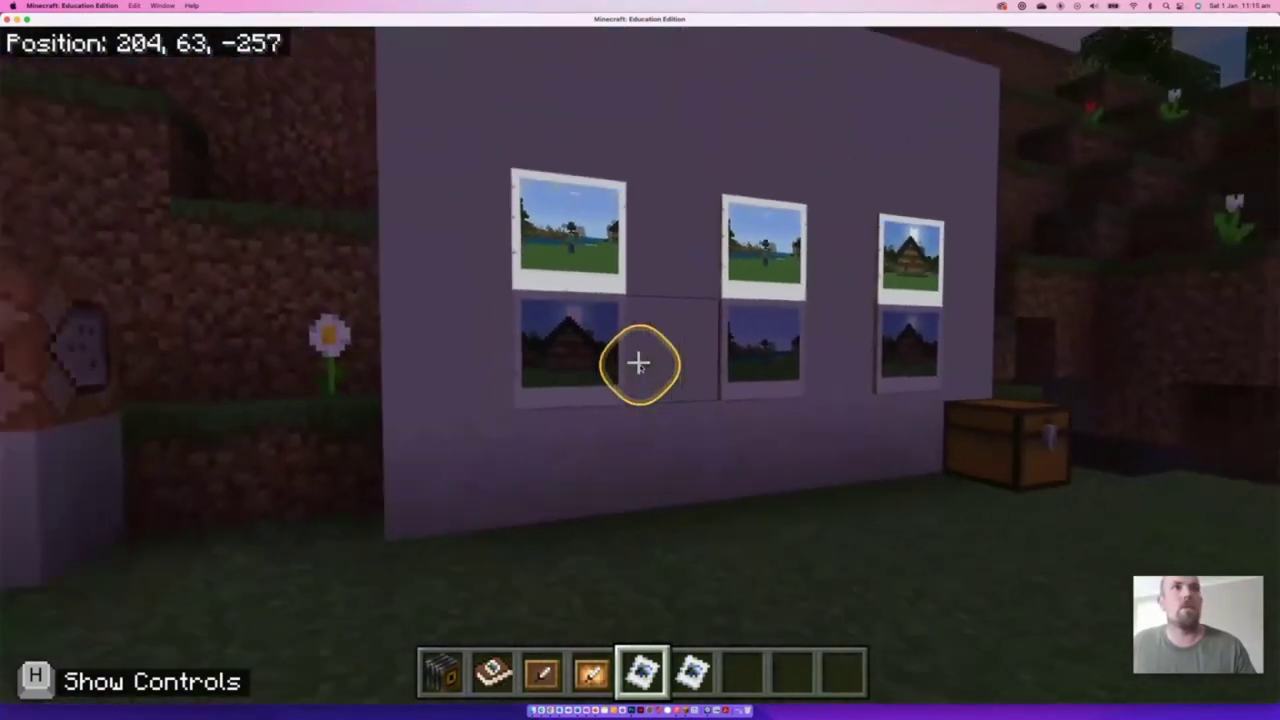
key("w")
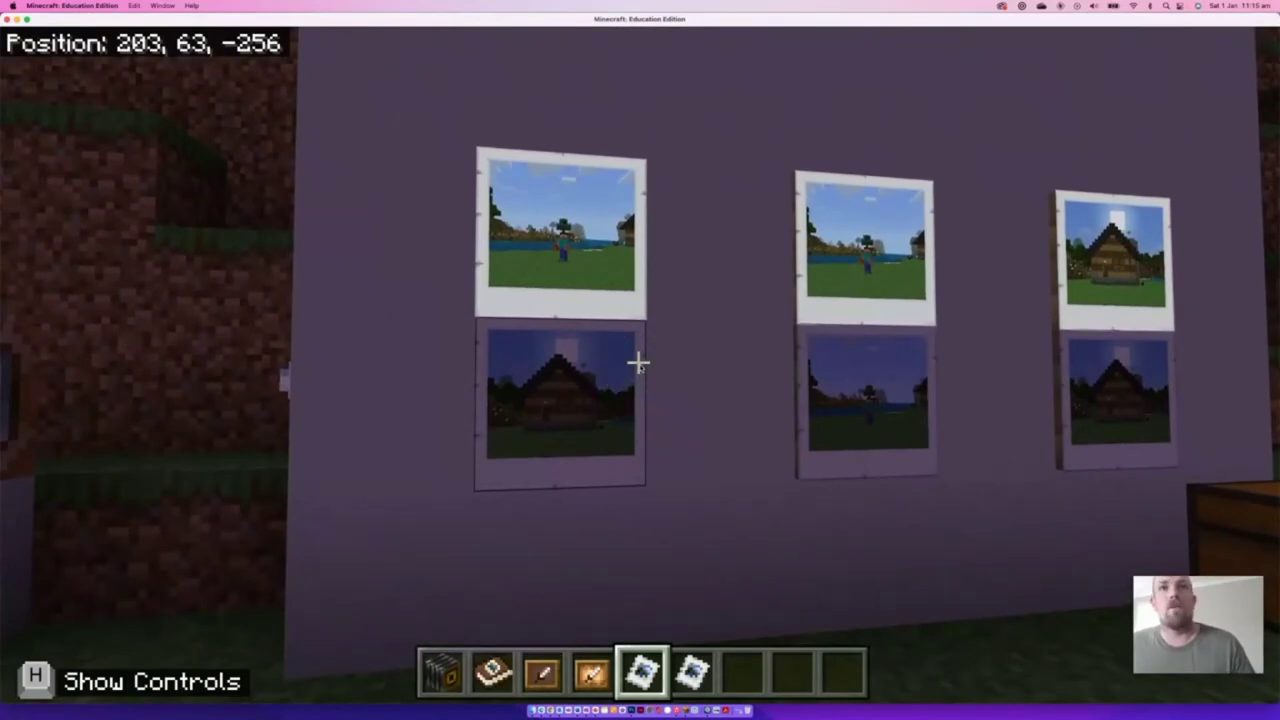
left_click(638, 363)
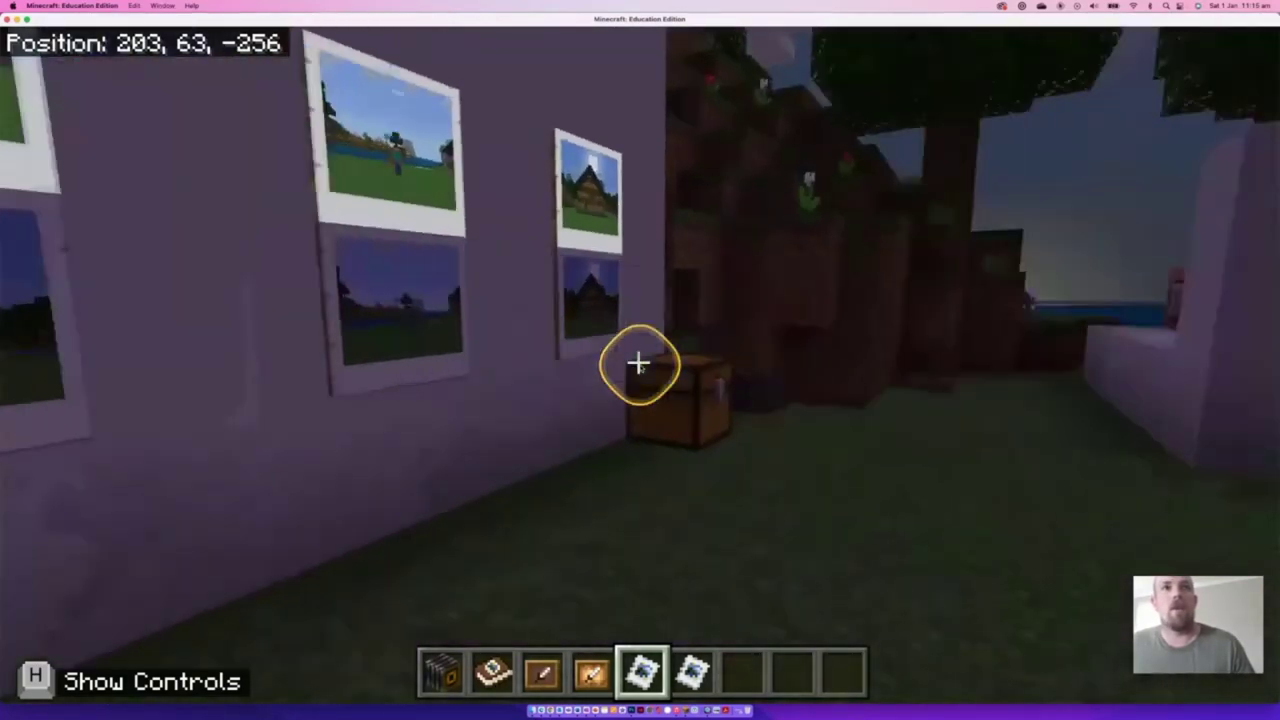
key("w")
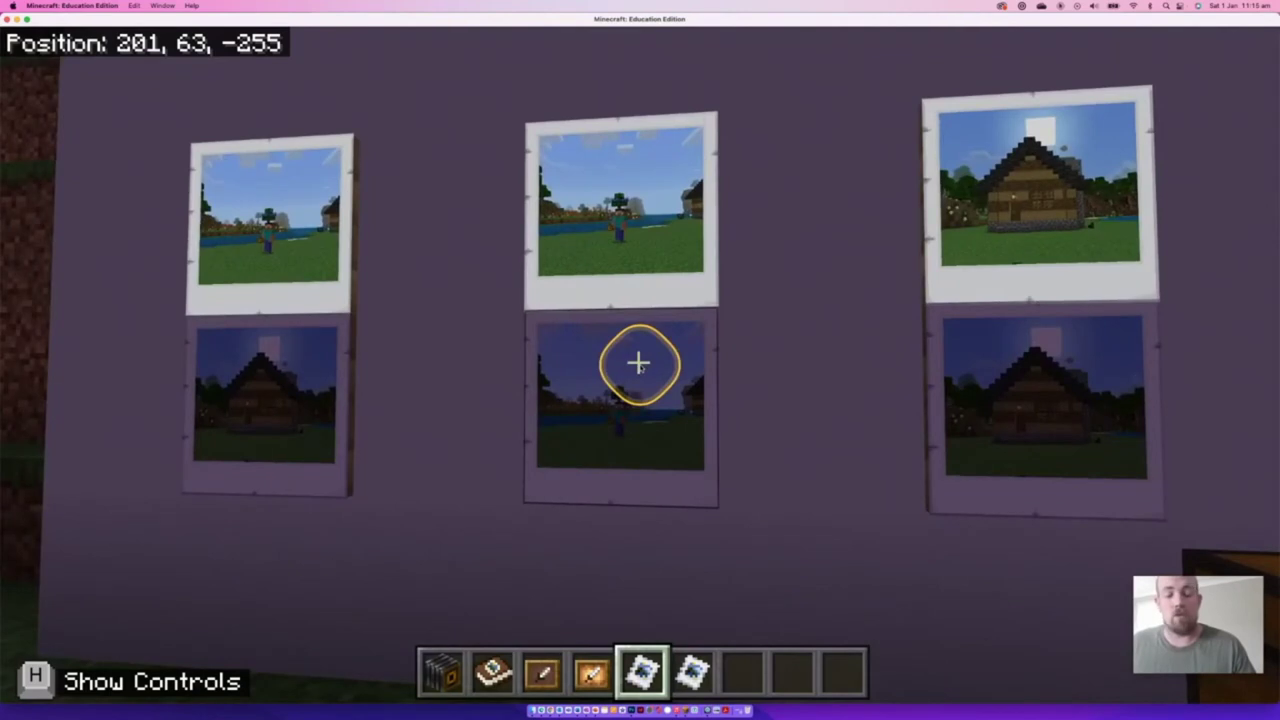
left_click(638, 363)
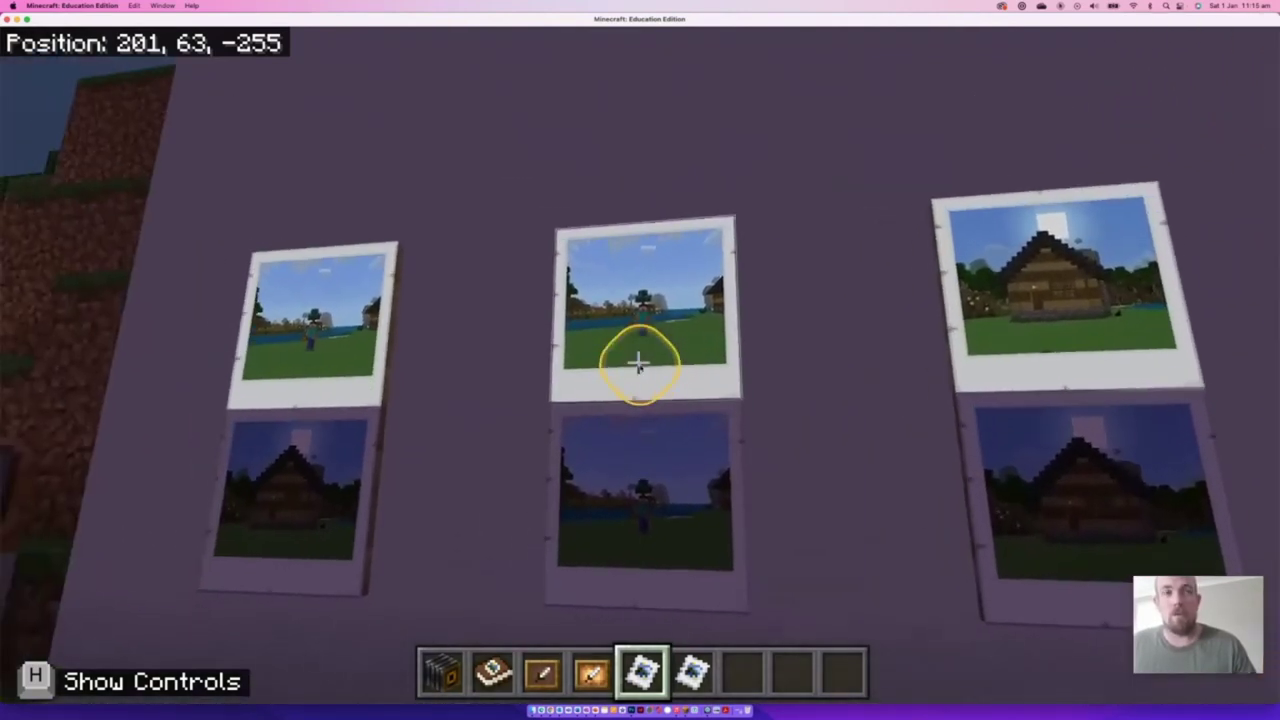
left_click(638, 363)
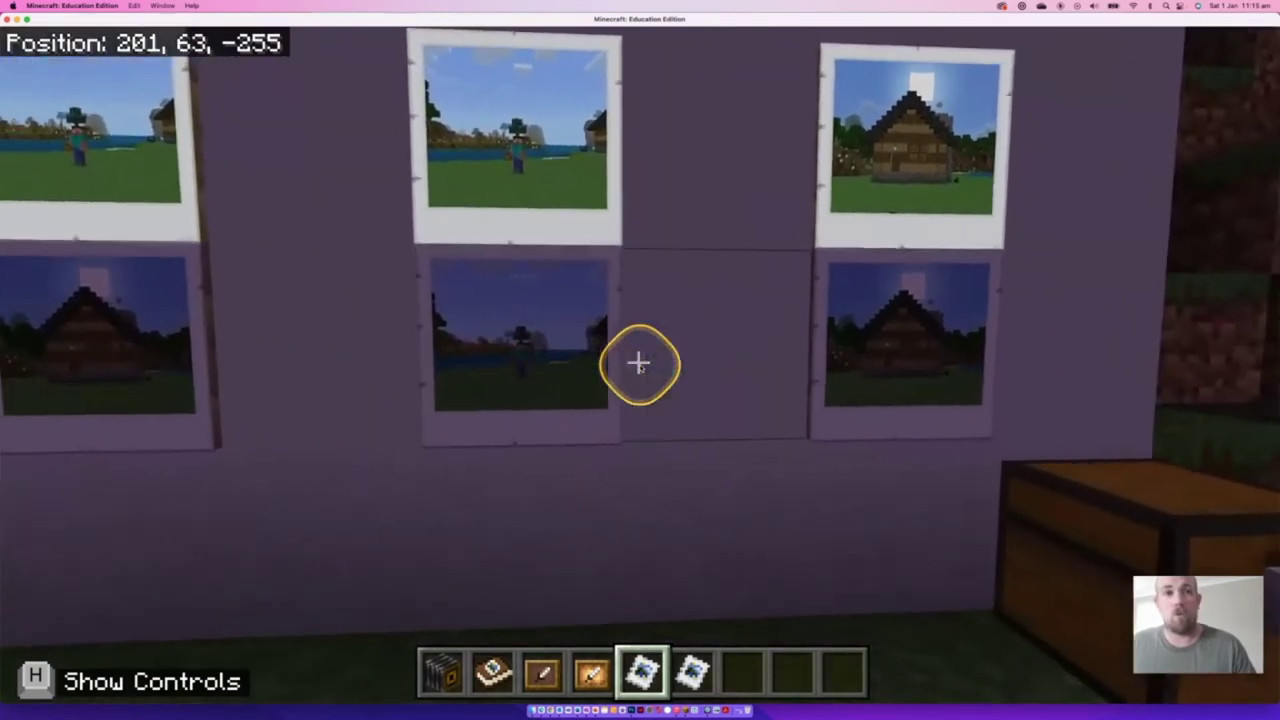
left_click(638, 363)
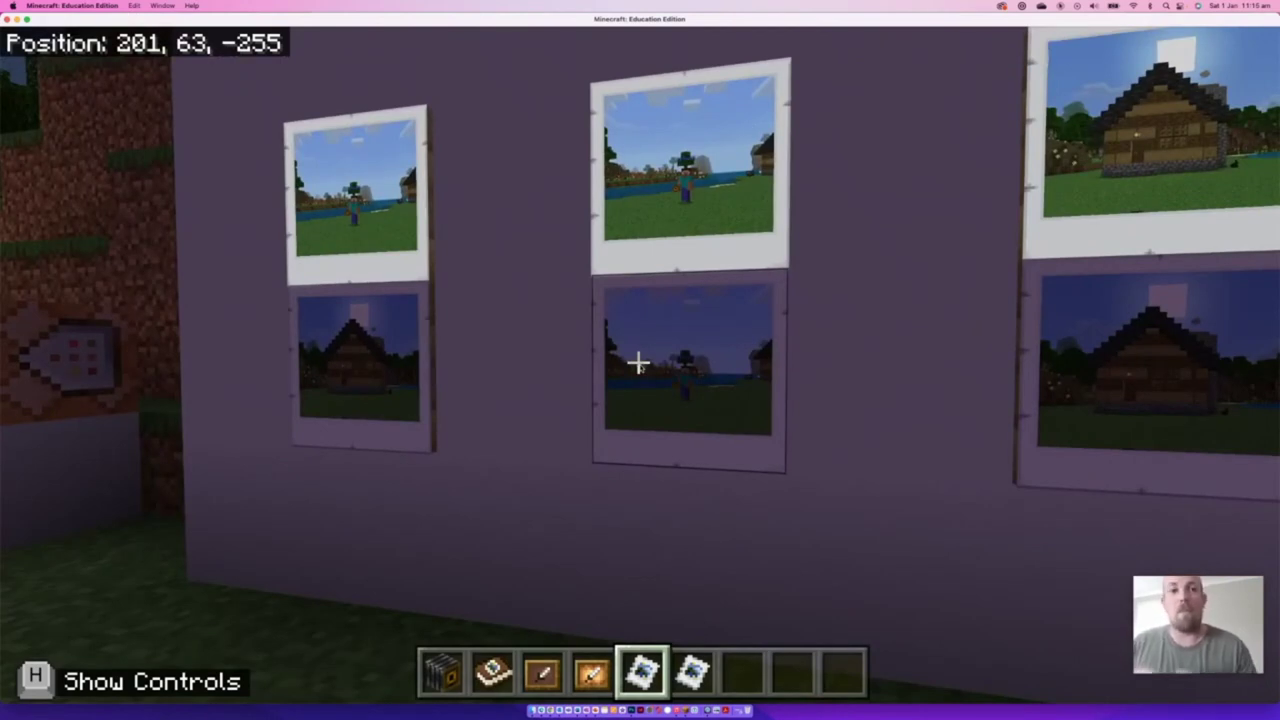
left_click(638, 363)
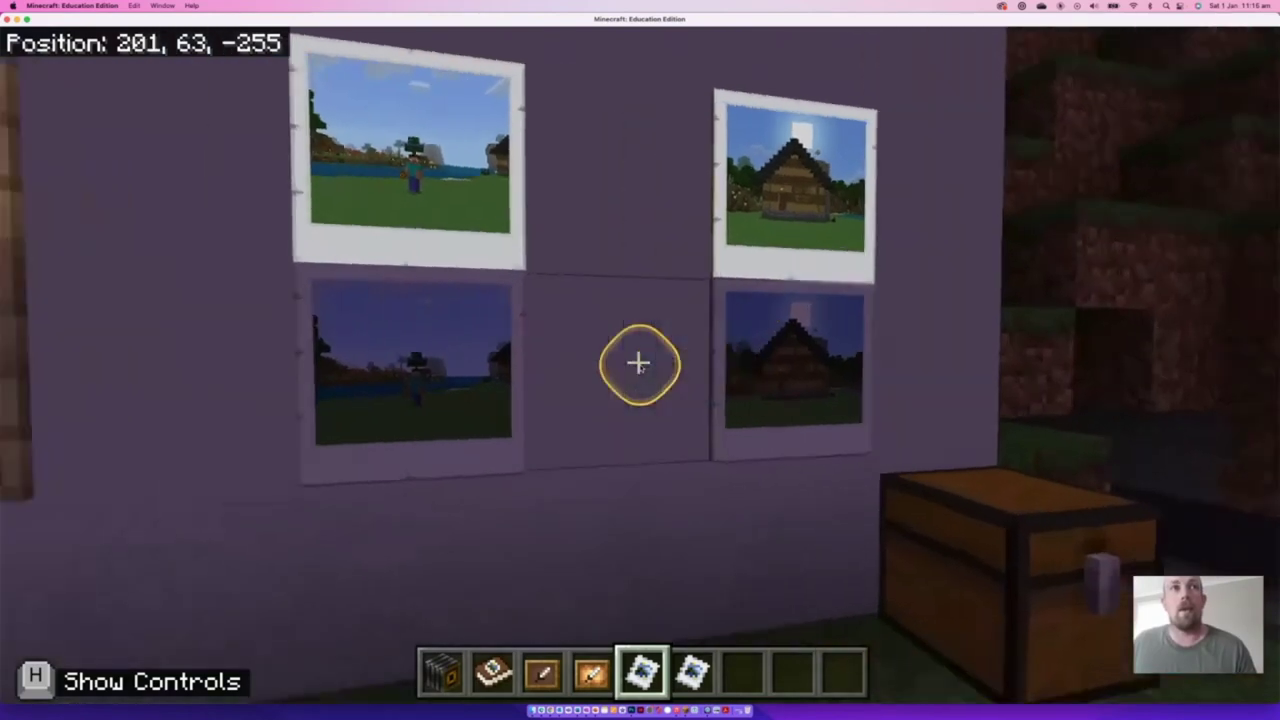
key("s")
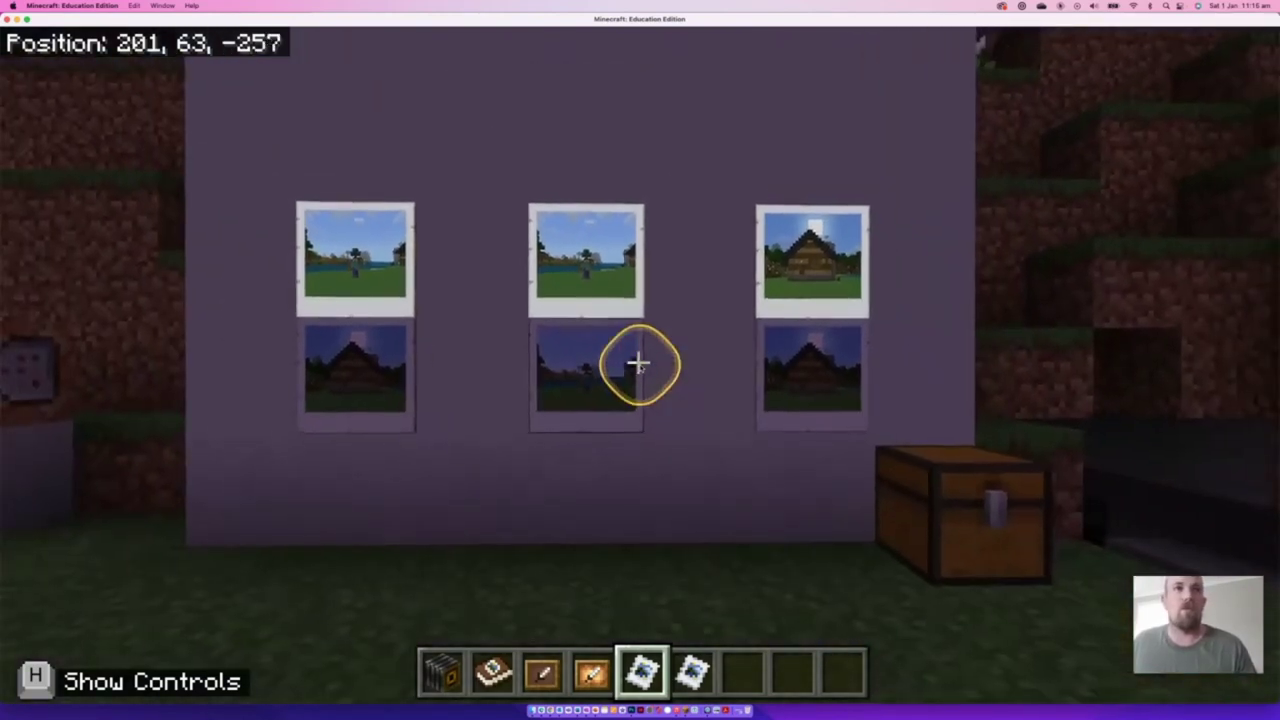